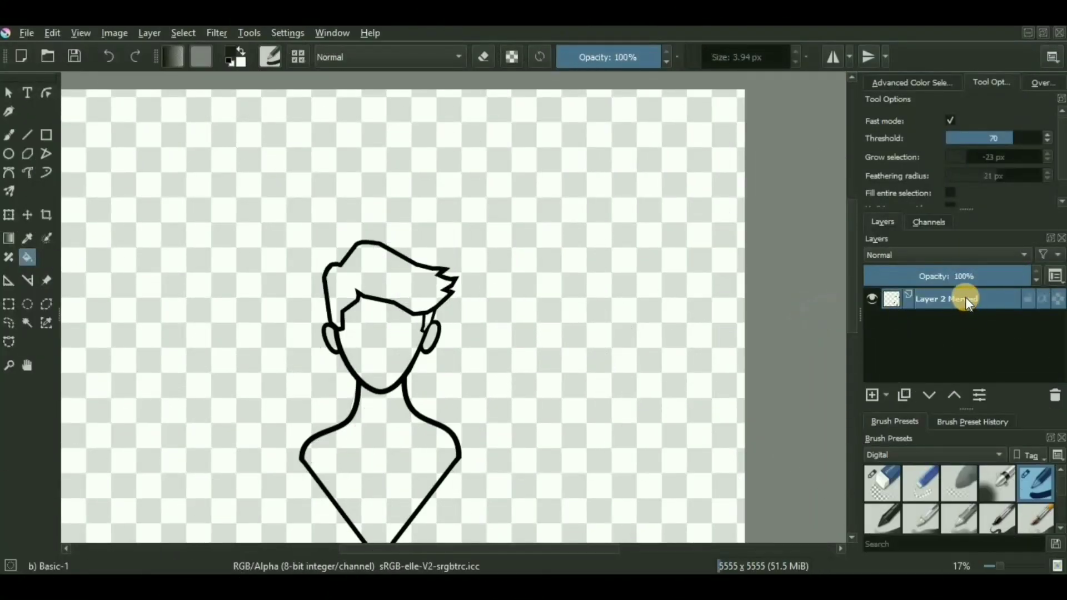
right_click(966, 297)
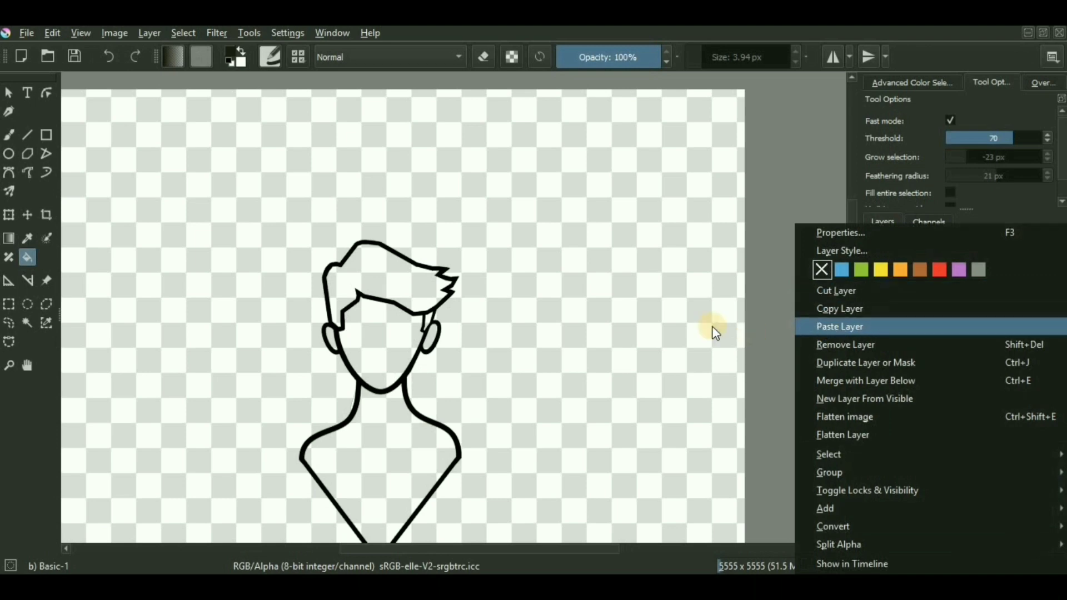
left_click(809, 326)
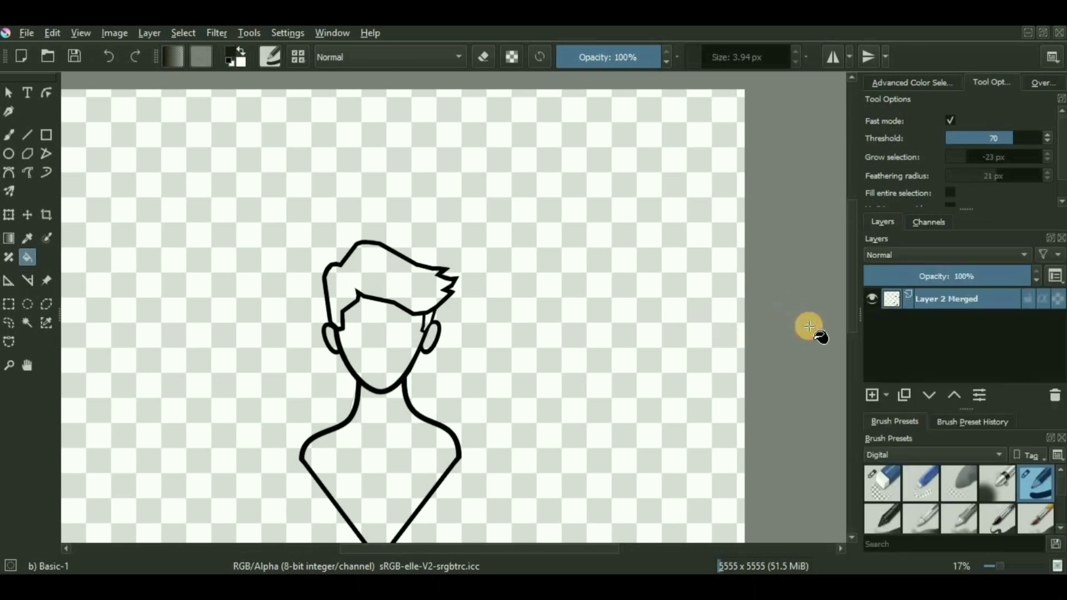
right_click(938, 298)
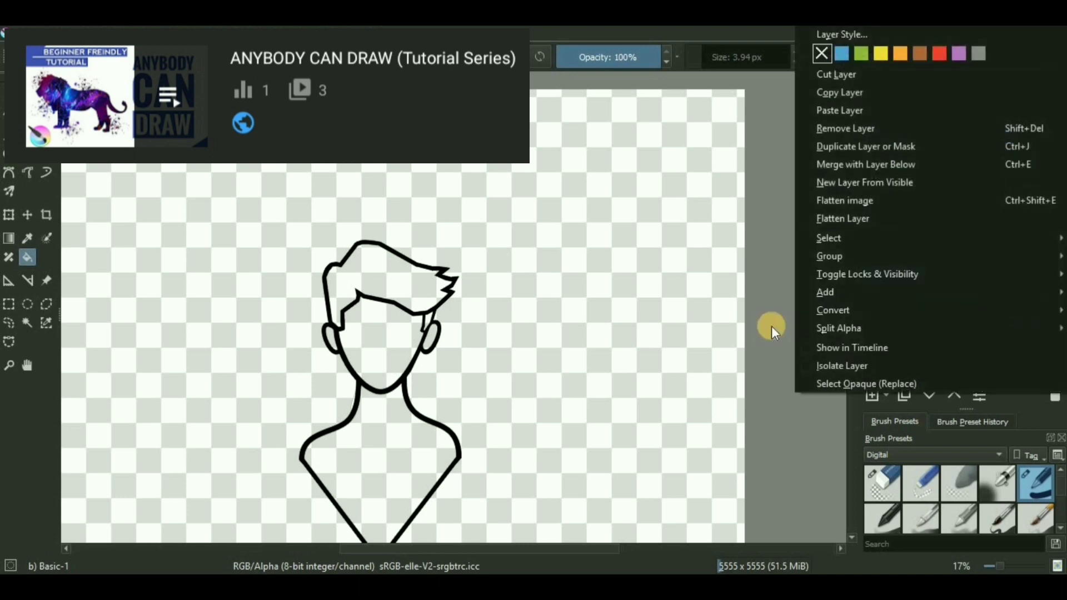
left_click(784, 353)
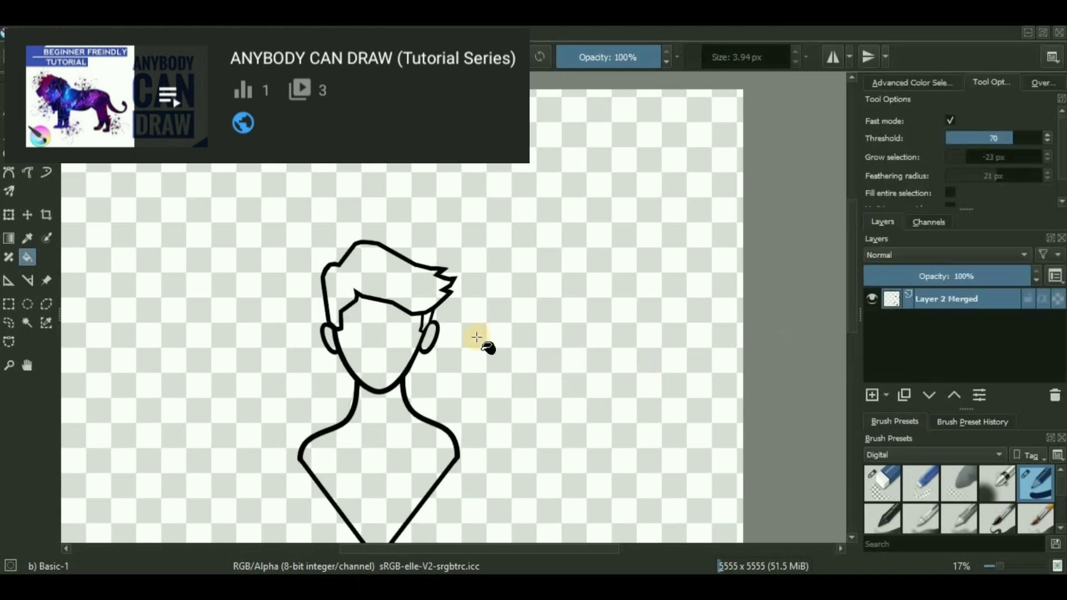
Step: Duplicate the Layer 2 Merged line-art layer twice to get three identical layers
left_click_drag(476, 337, 500, 290)
scroll(476, 337, "up", 1)
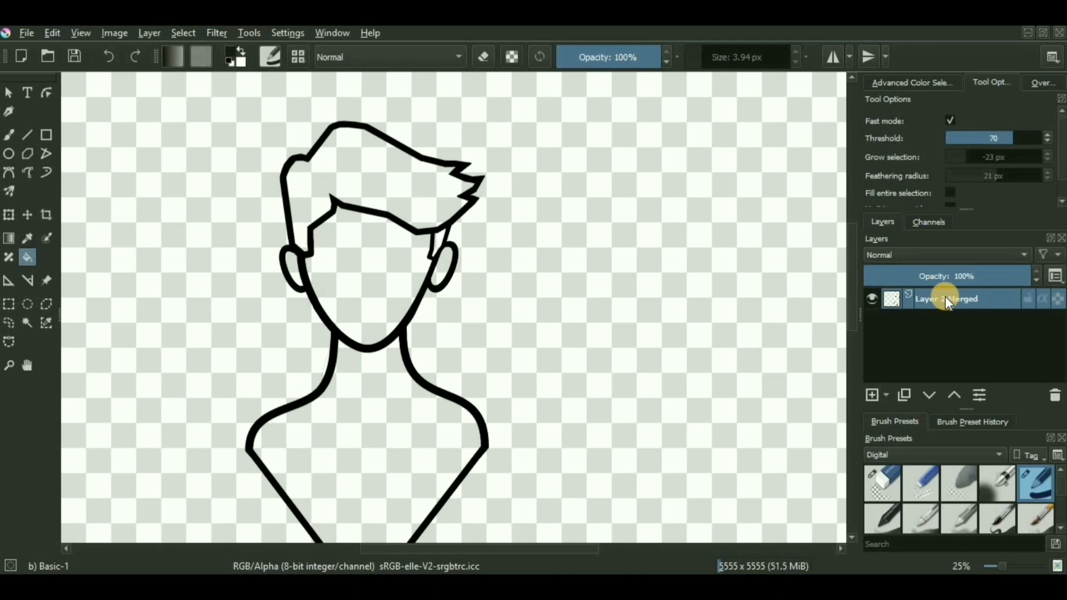
mouse_move(946, 298)
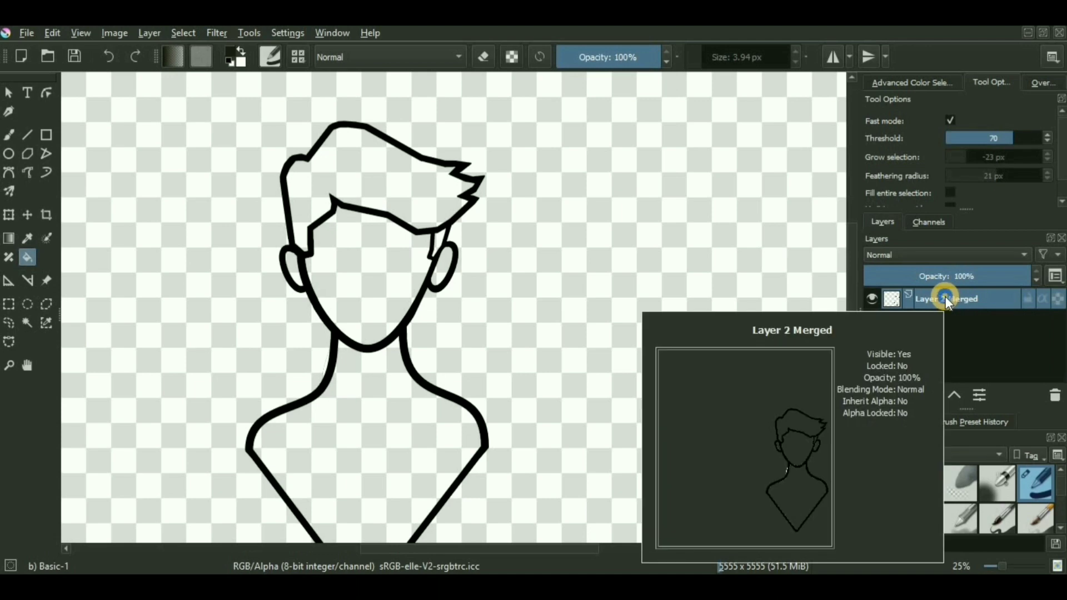
right_click(946, 299)
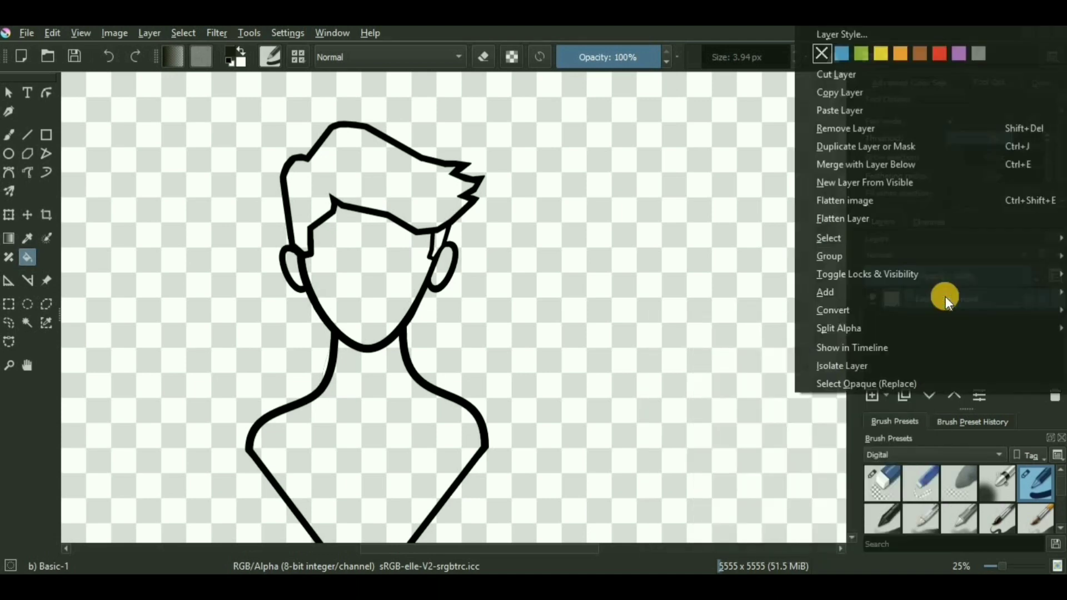
left_click(866, 149)
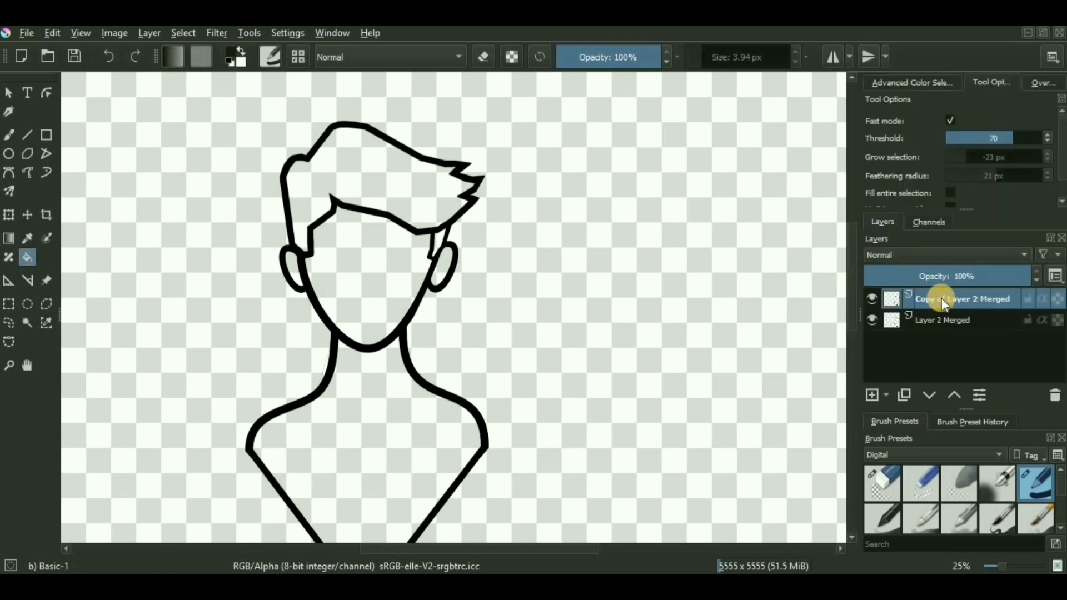
right_click(941, 298)
left_click(938, 382)
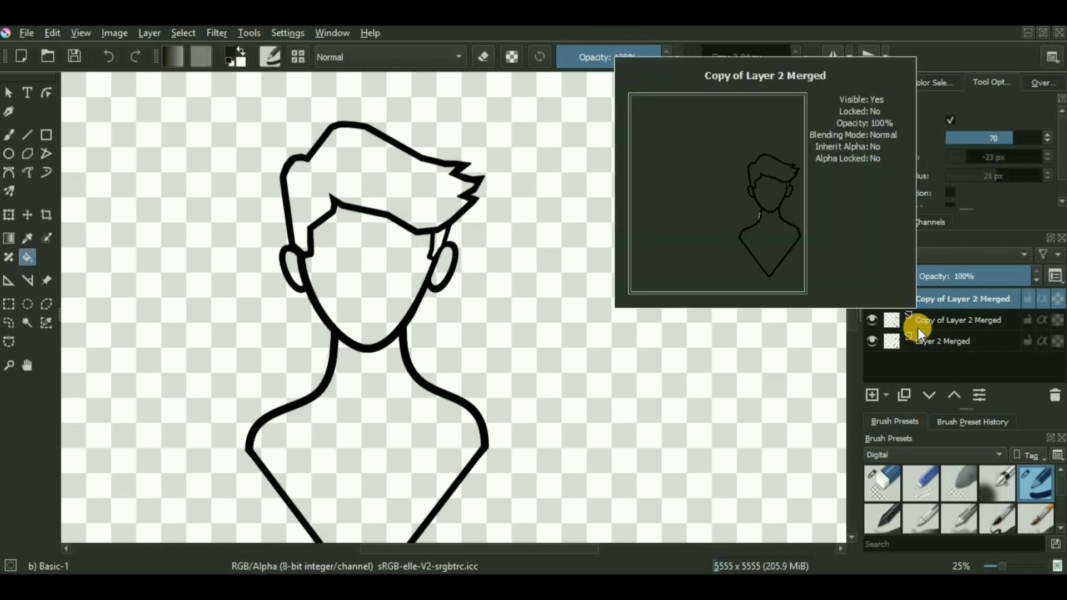
Step: On the original Layer 2 Merged, fill the hair with the current dark brown and the face, ears, neck and torso with a light tan
left_click(944, 341)
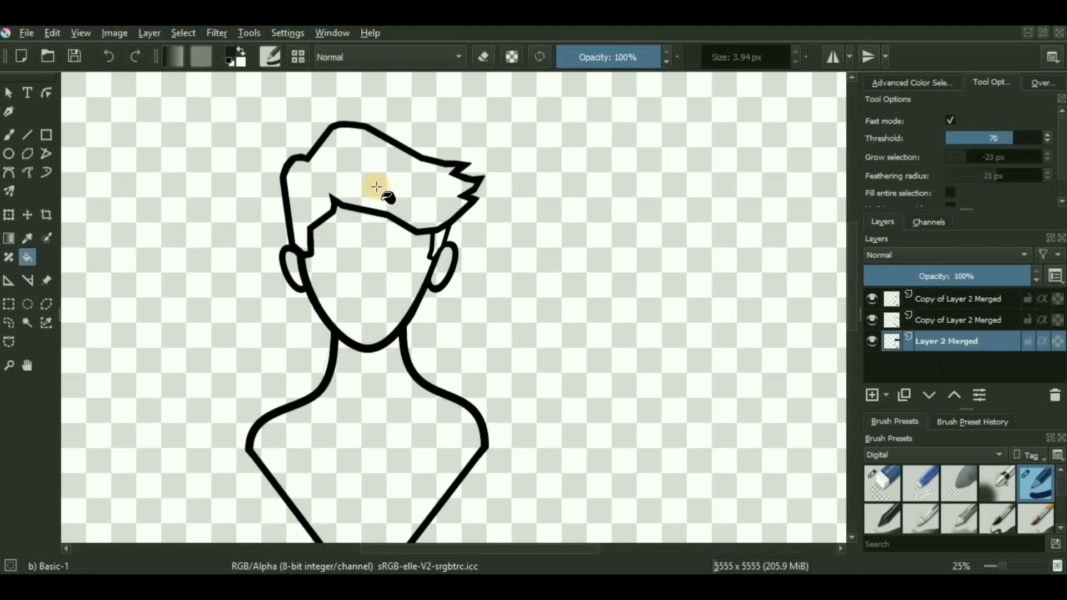
left_click(377, 187)
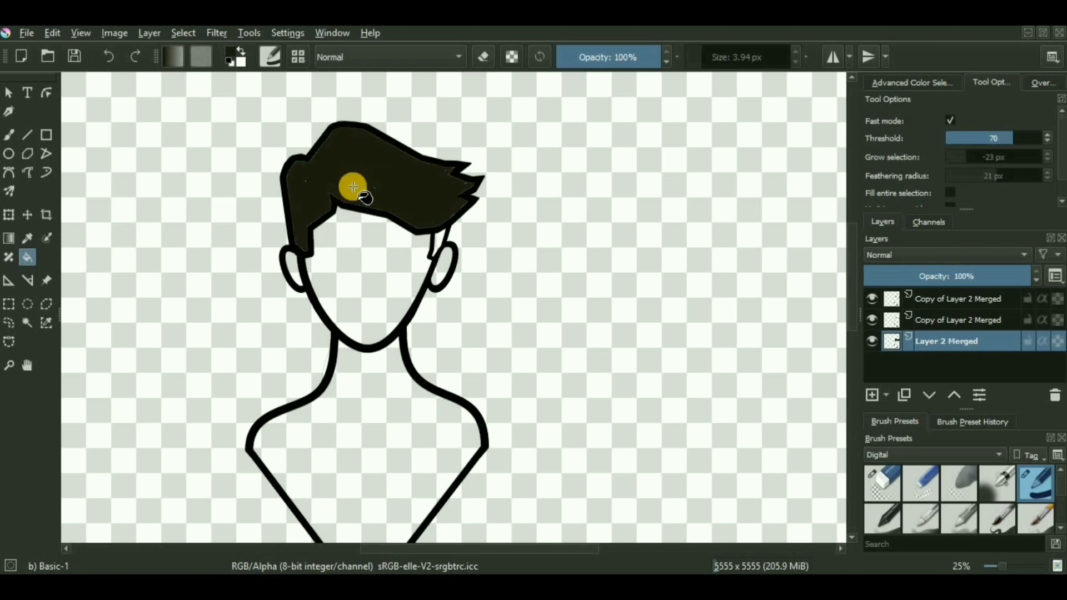
left_click(232, 54)
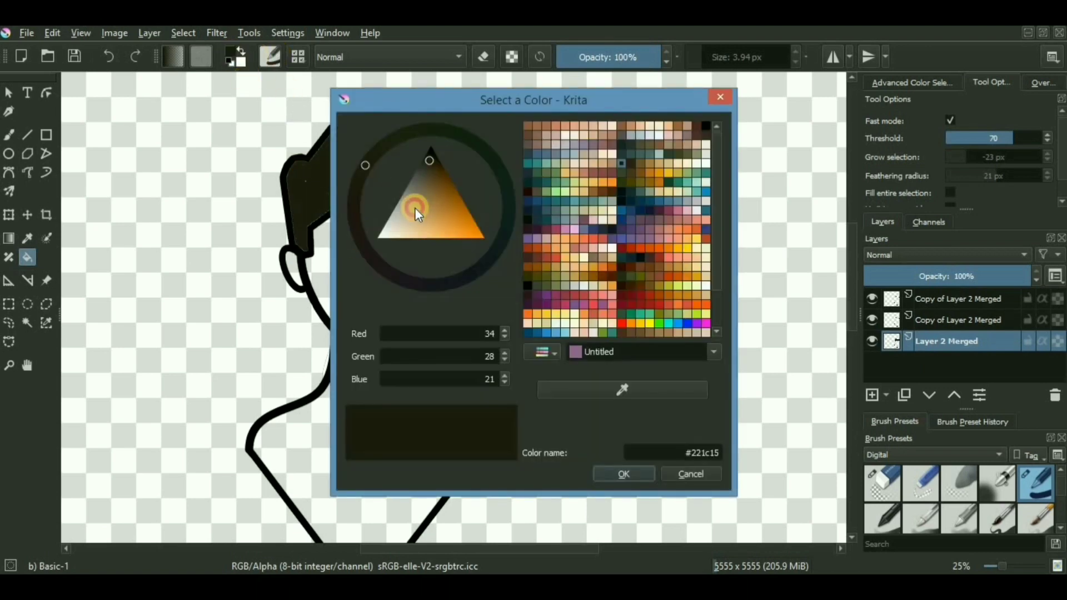
left_click_drag(415, 208, 426, 225)
left_click(604, 435)
left_click(628, 474)
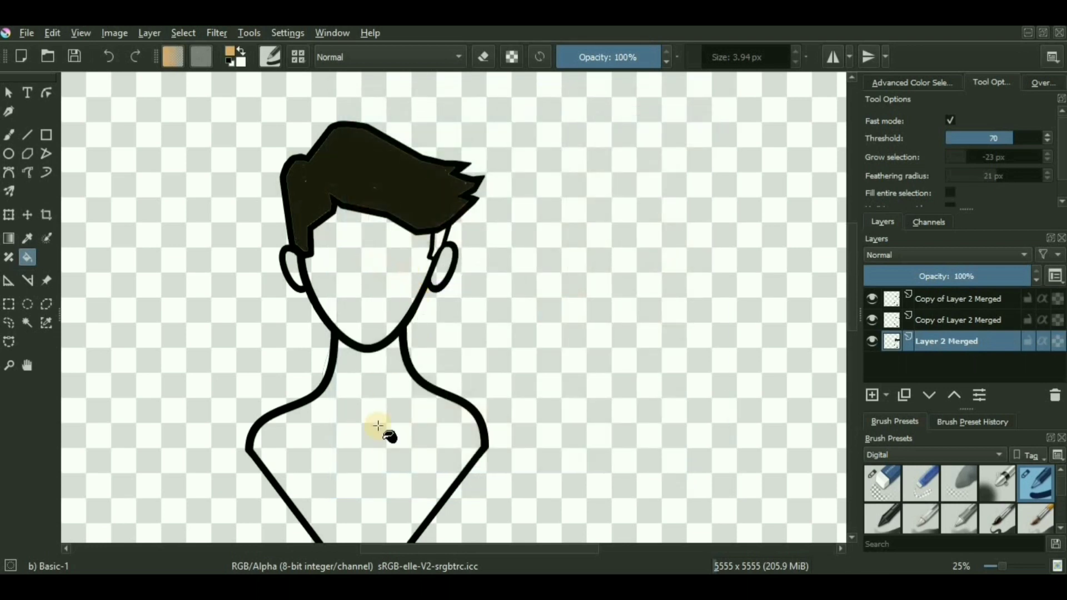
left_click(365, 427)
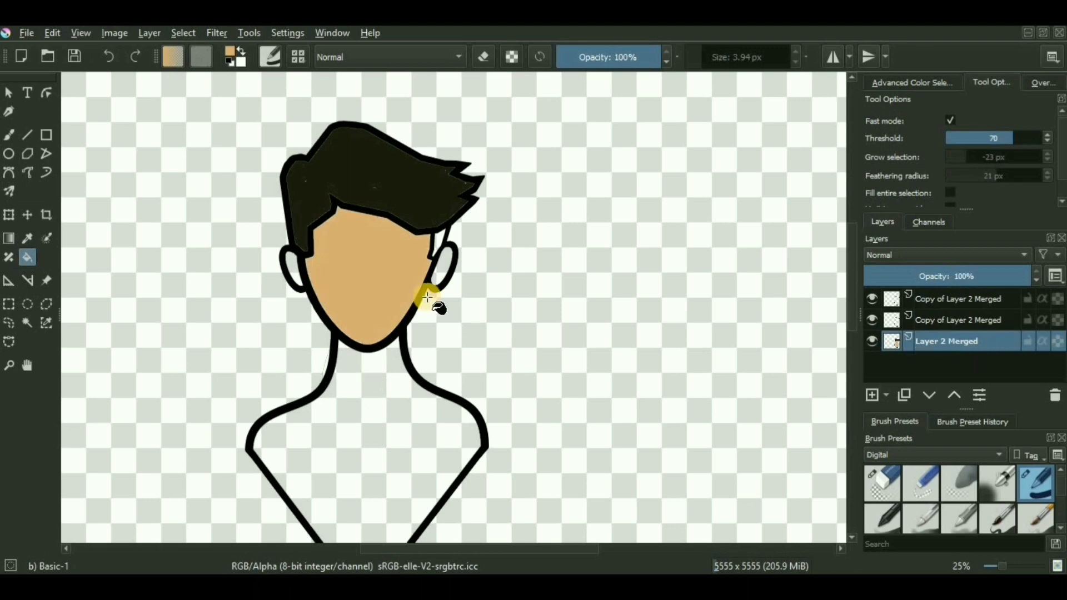
left_click(442, 268)
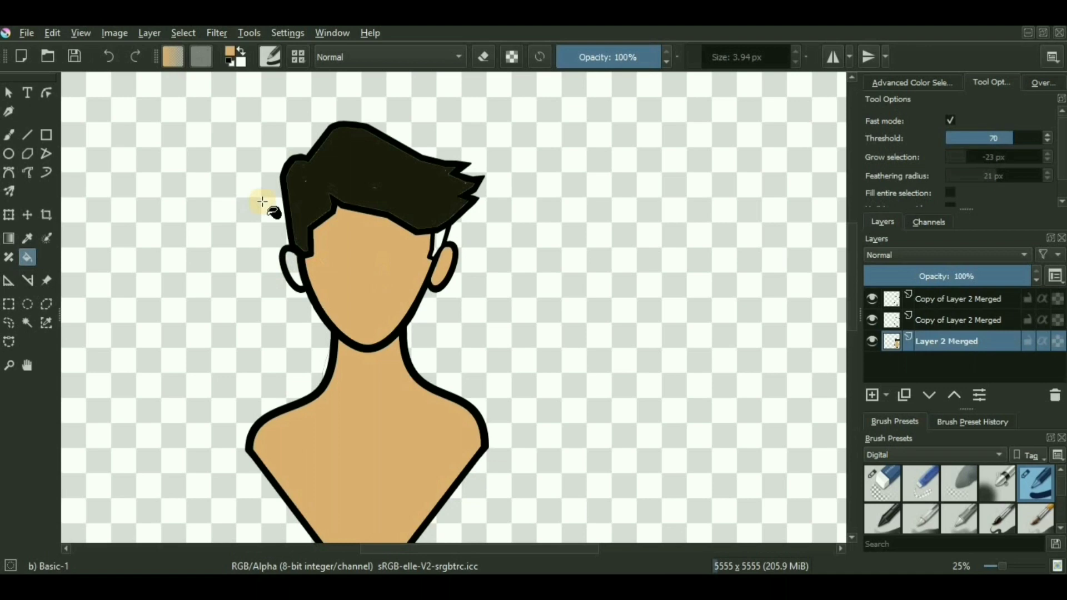
Step: Sample the dark hair colour and fill the sideburn beside the ear on the hair tips' side with it
left_click(28, 239)
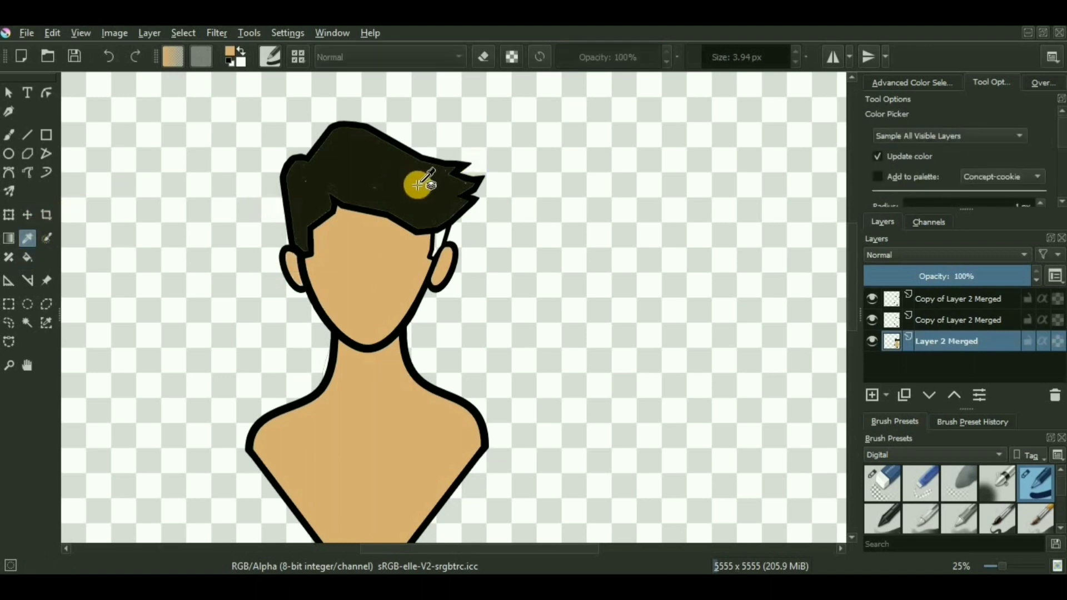
scroll(407, 232, "up", 2)
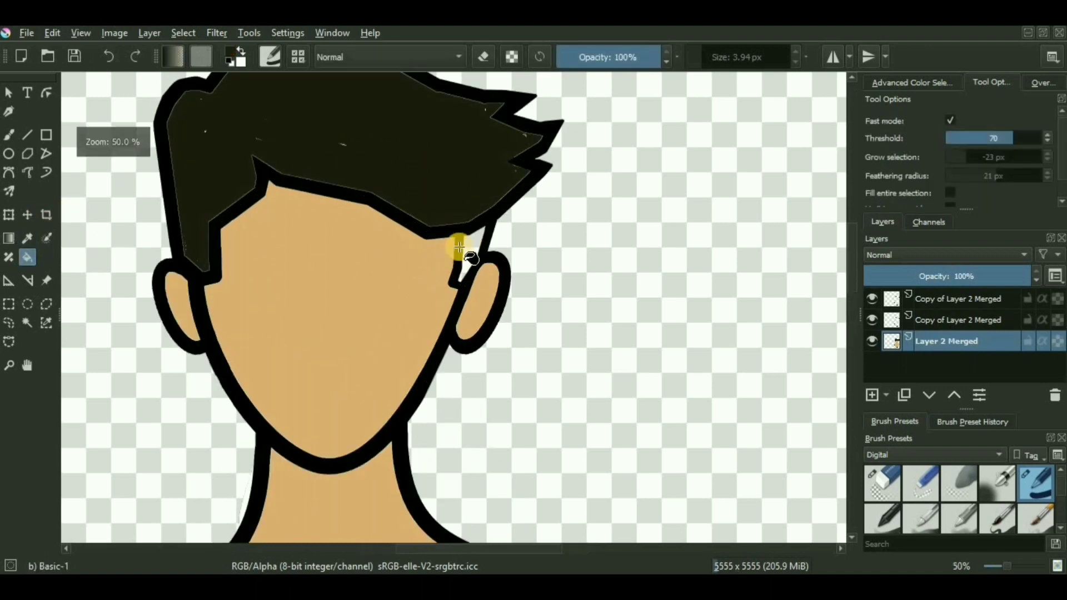
left_click(452, 267)
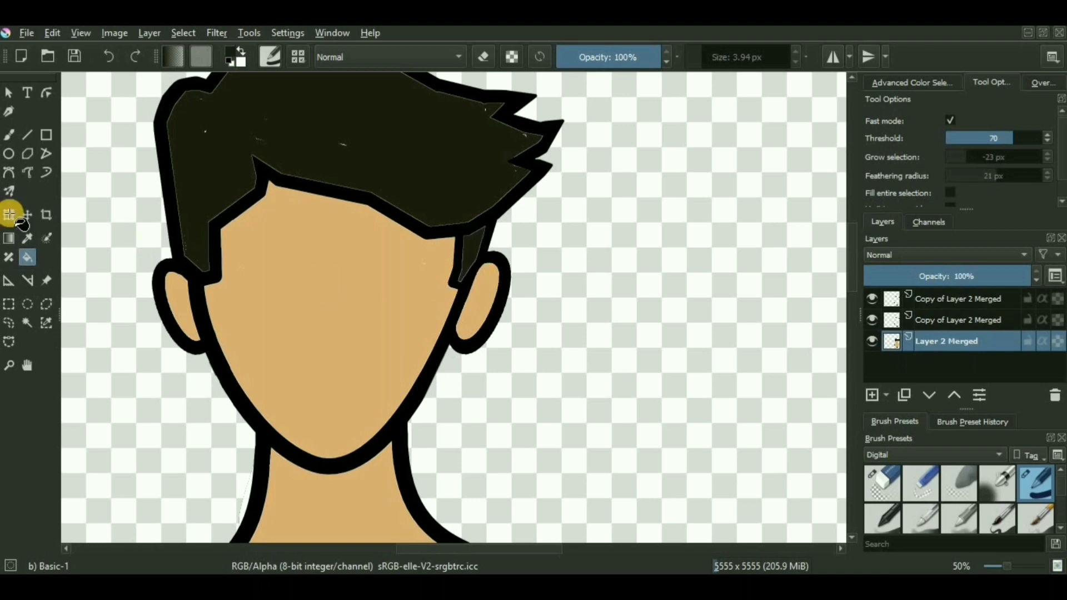
Step: Cover the unfilled gaps in the hair and sideburn and along their outlines with dark brown straight lines at a brush size of 38.74 px
left_click(28, 134)
scroll(215, 189, "up", 2)
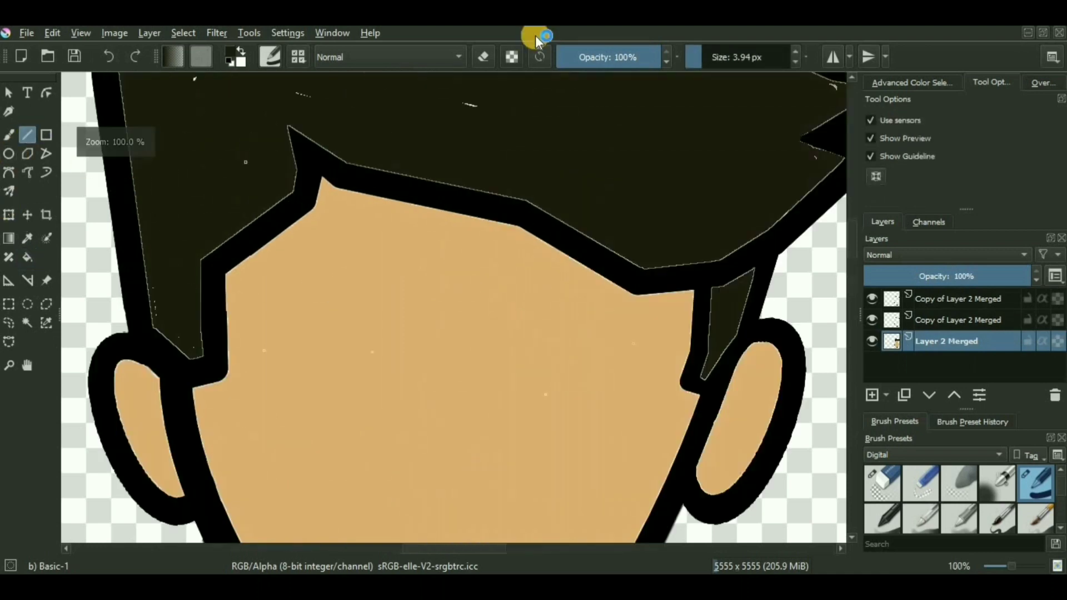
left_click_drag(743, 56, 718, 56)
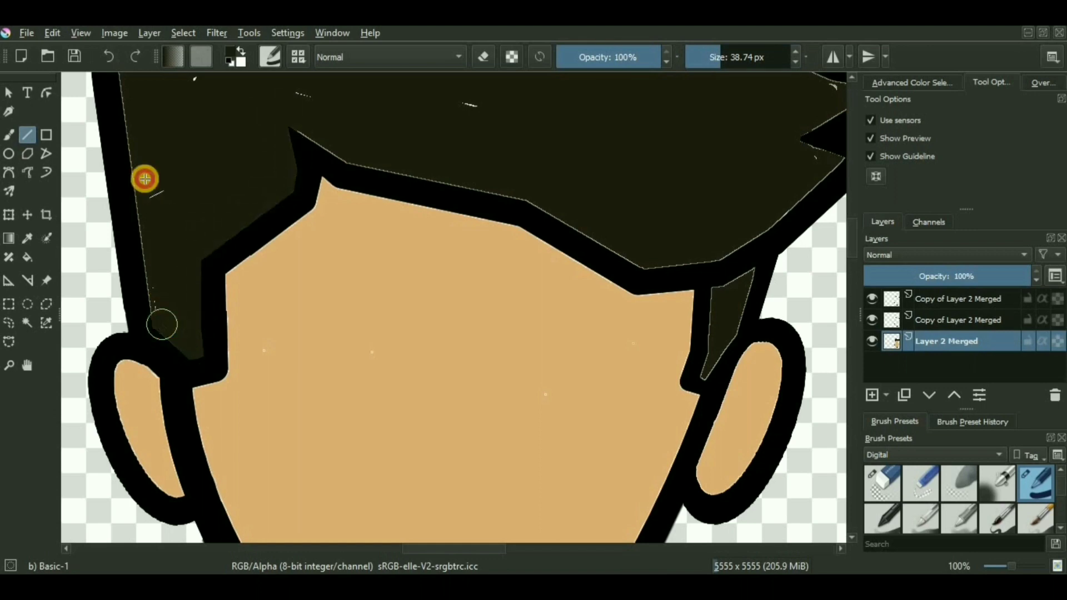
mouse_move(145, 178)
left_mouse_down()
mouse_move(124, 51)
mouse_move(121, 138)
mouse_move(186, 48)
mouse_move(146, 120)
left_mouse_up()
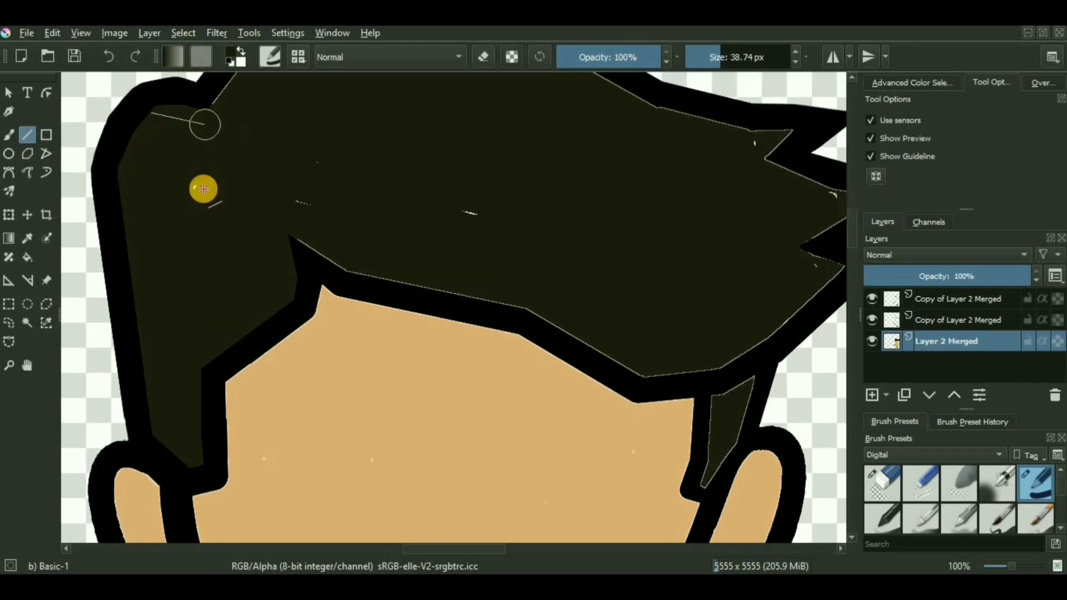
left_click_drag(321, 211, 333, 211)
key("f")
scroll(331, 250, "down", 2)
mouse_move(356, 265)
left_mouse_down()
mouse_move(373, 276)
mouse_move(343, 209)
left_mouse_up()
scroll(333, 239, "up", 2)
left_click(27, 135)
left_click_drag(524, 298, 645, 364)
scroll(706, 306, "down", 3)
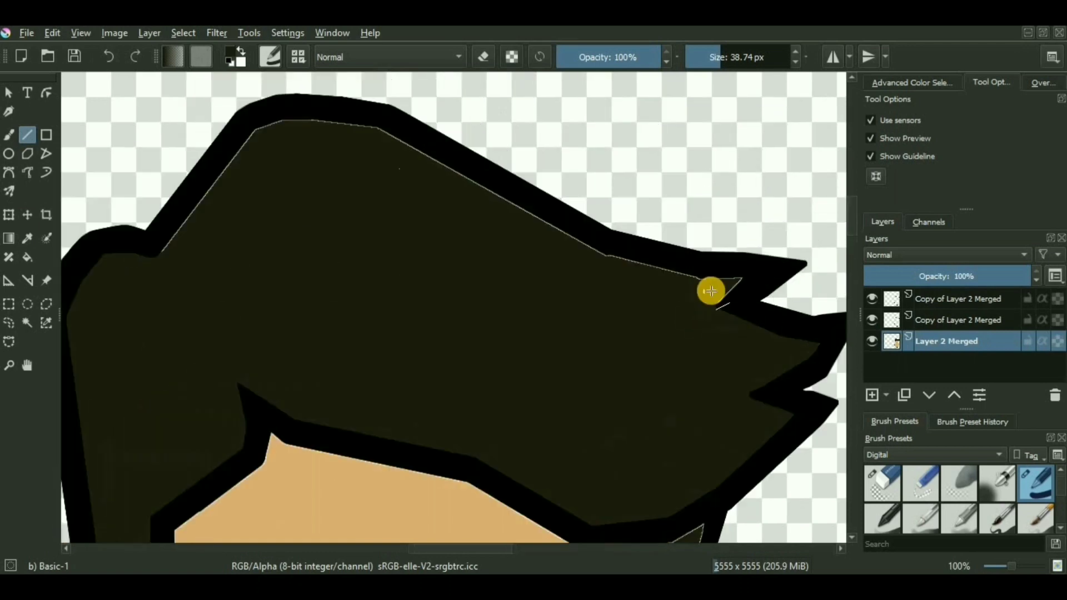
scroll(439, 391, "up", 4)
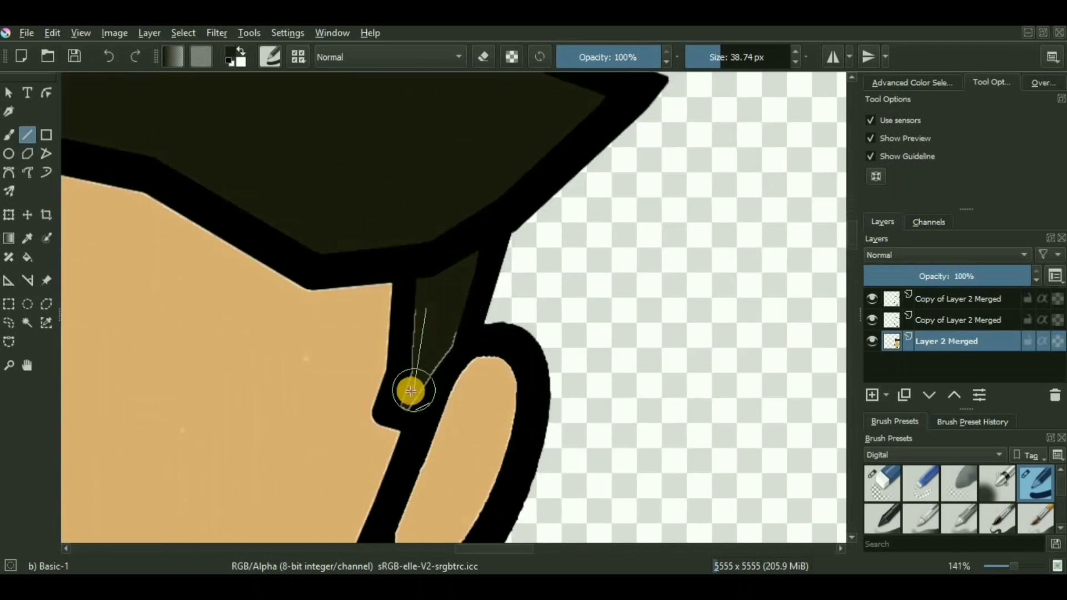
scroll(411, 391, "down", 3)
Step: Sample the tan skin colour and cover the remaining unfilled spots on the skin with straight lines
left_click(379, 248, "ctrl")
scroll(408, 227, "down", 3)
left_click_drag(449, 311, 436, 360)
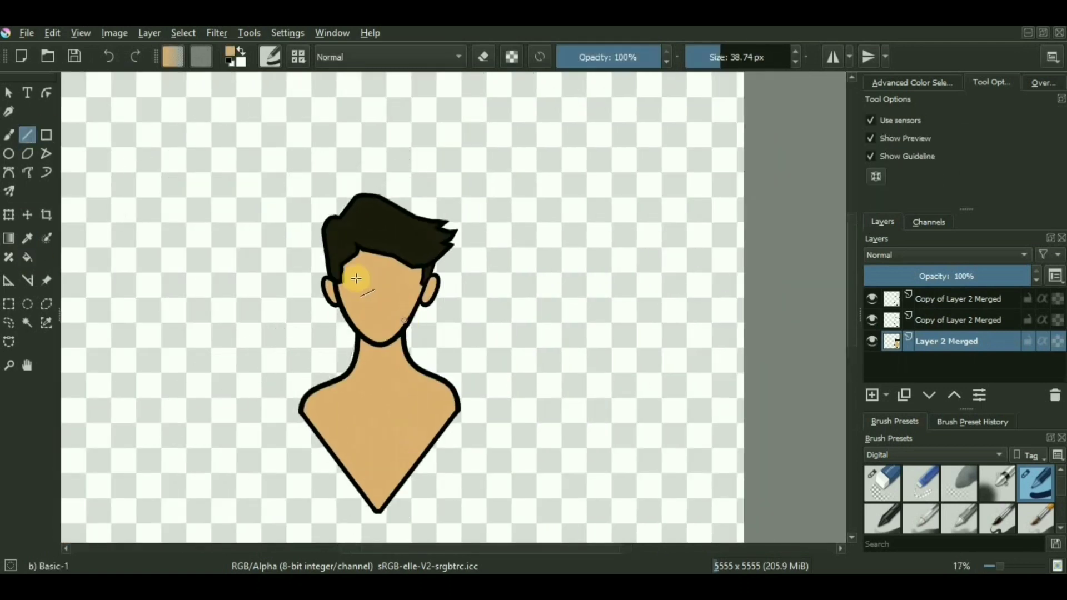
scroll(356, 278, "up", 1)
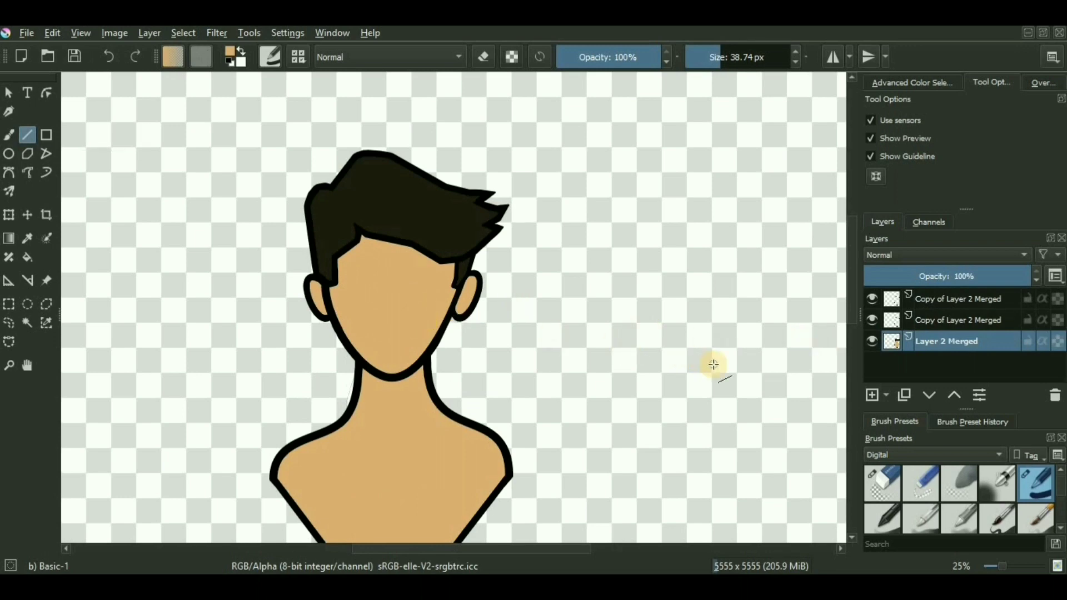
Step: Rename the bottom layer holding the filled colours as Color
left_click(932, 319)
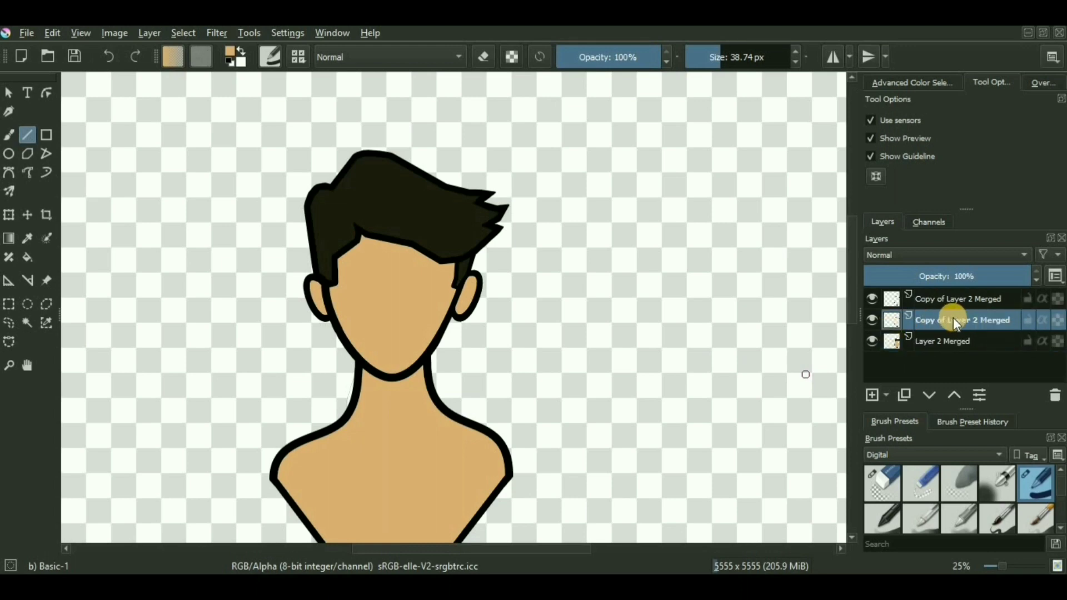
double_click(949, 345)
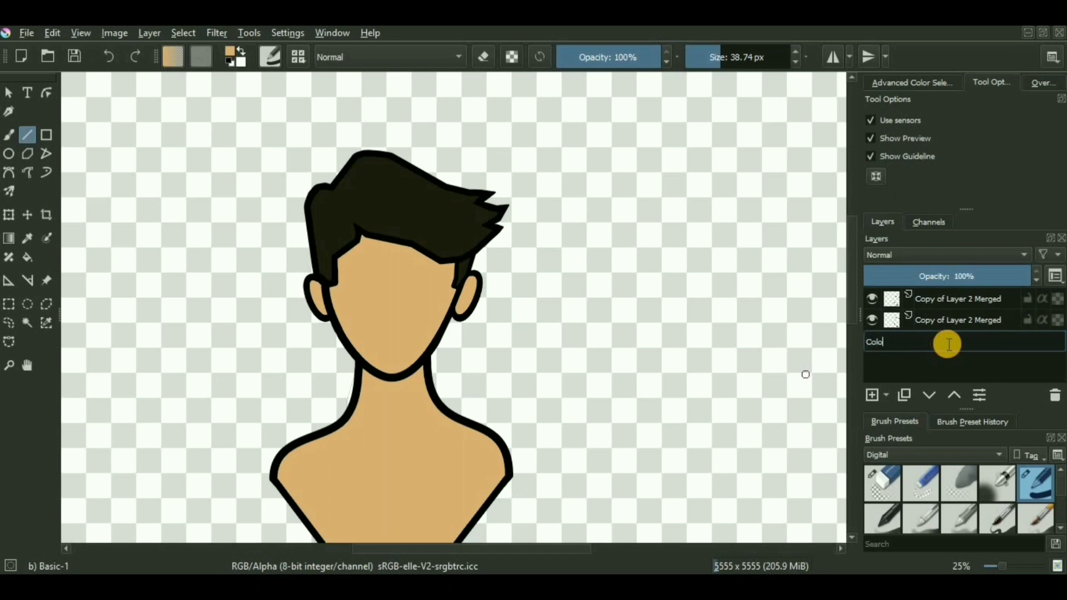
key("Return")
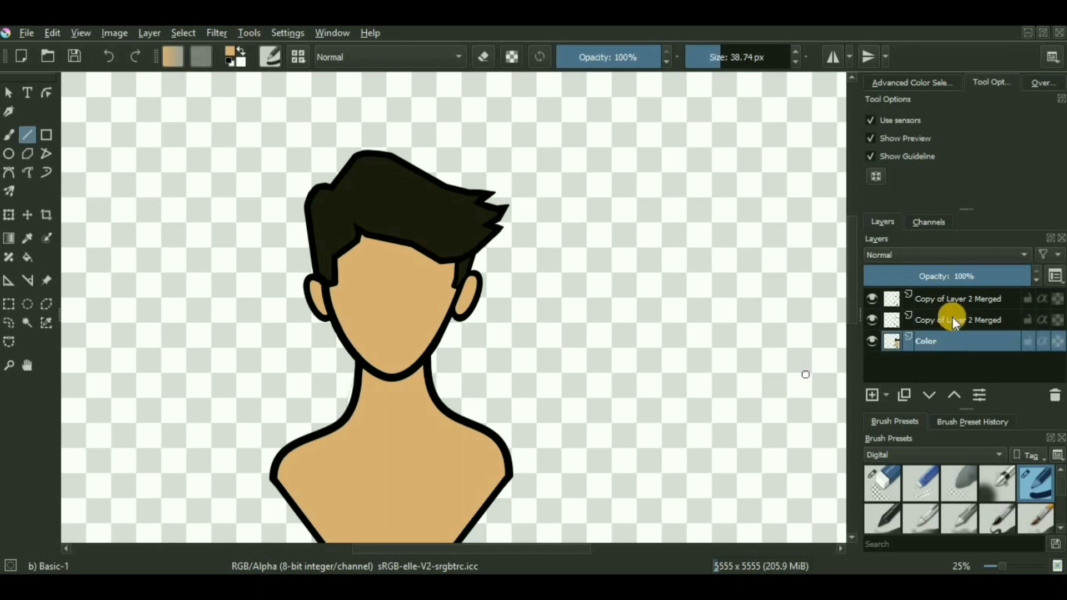
Step: Rename the middle layer copy as Lighting and Shadows
double_click(952, 319)
key("BackSpace")
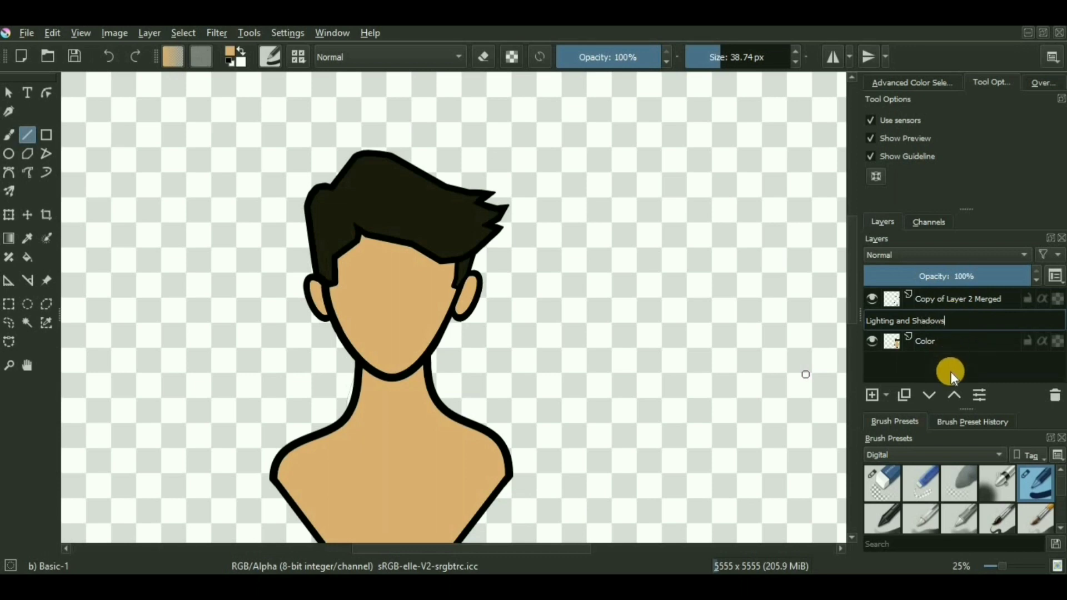
key("Return")
Step: Rename the topmost layer copy as LineArt
double_click(954, 297)
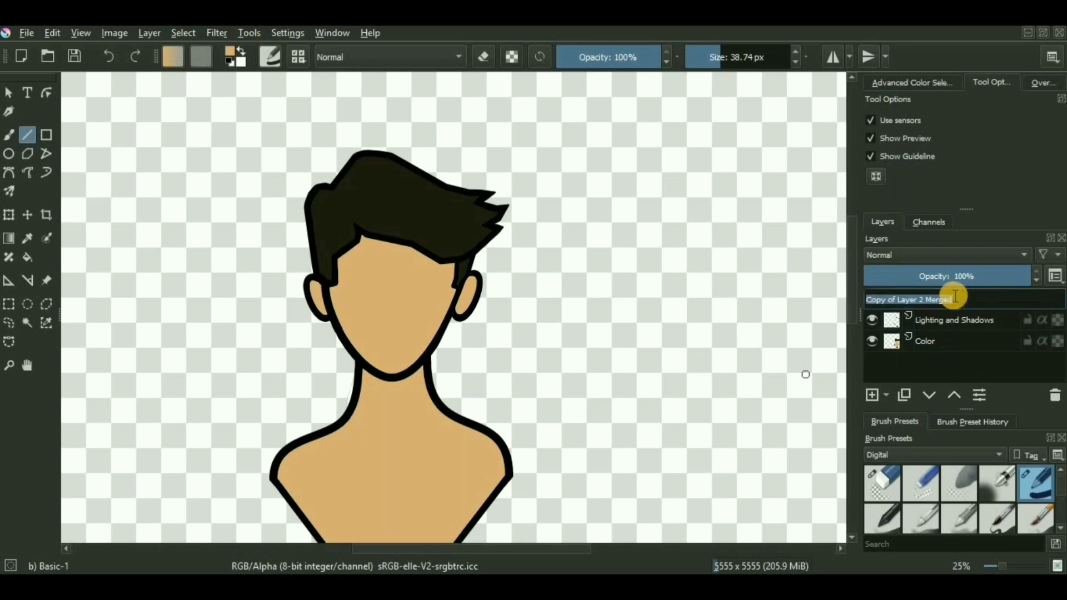
key("BackSpace")
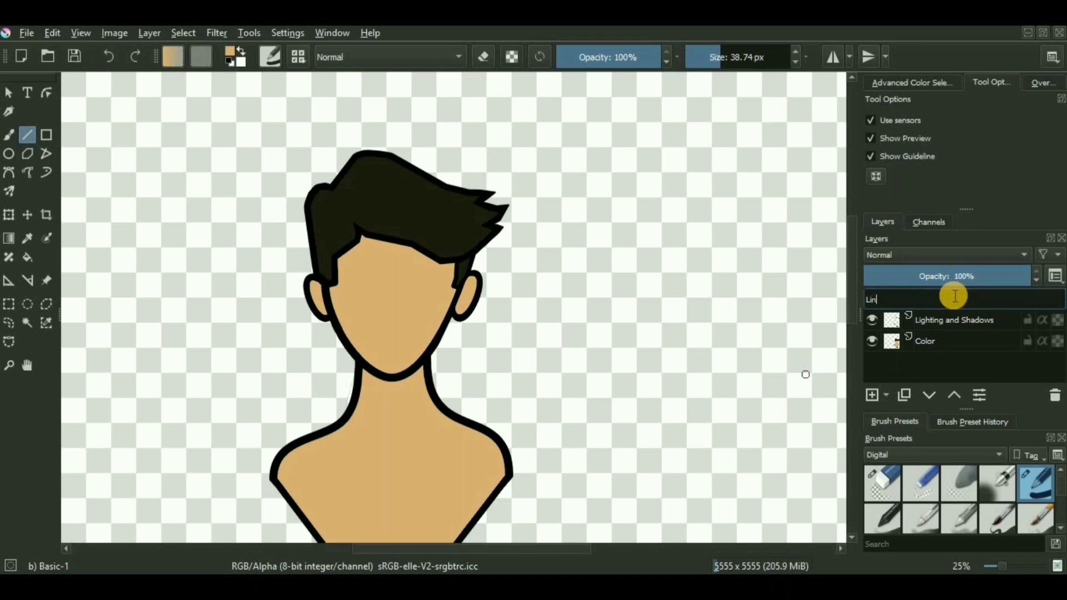
key("Return")
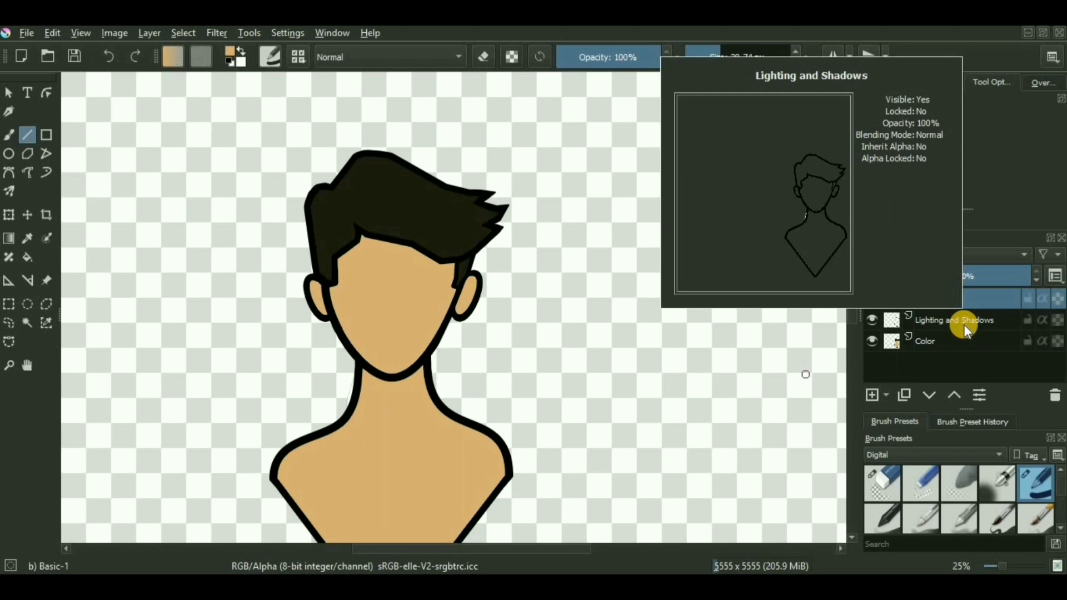
Step: Set the Lighting and Shadows layer's opacity to 32% and change the foreground colour to black
left_click(964, 321)
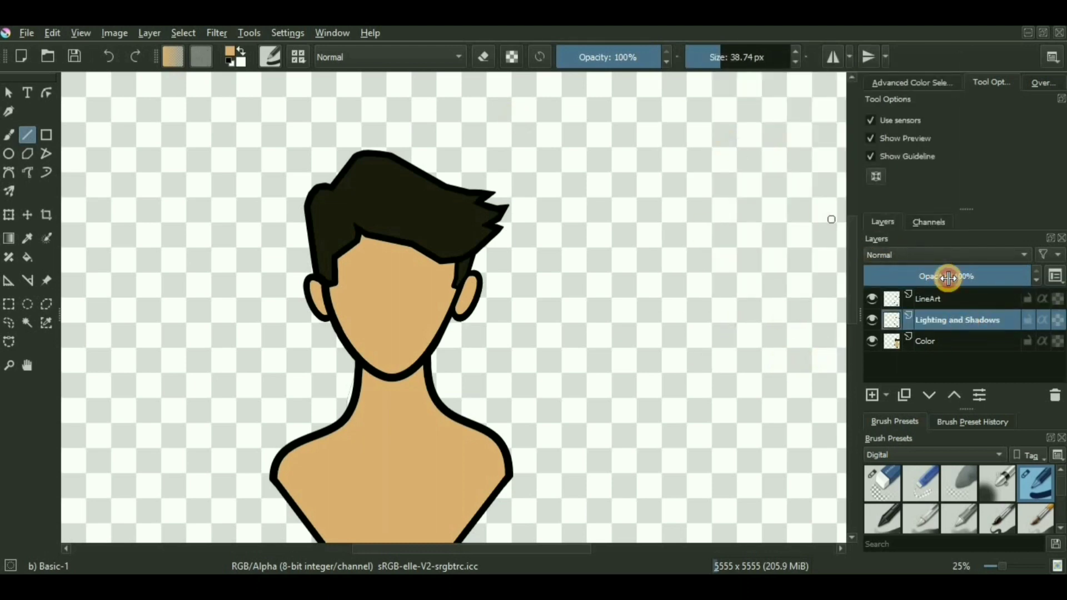
left_click_drag(947, 277, 918, 269)
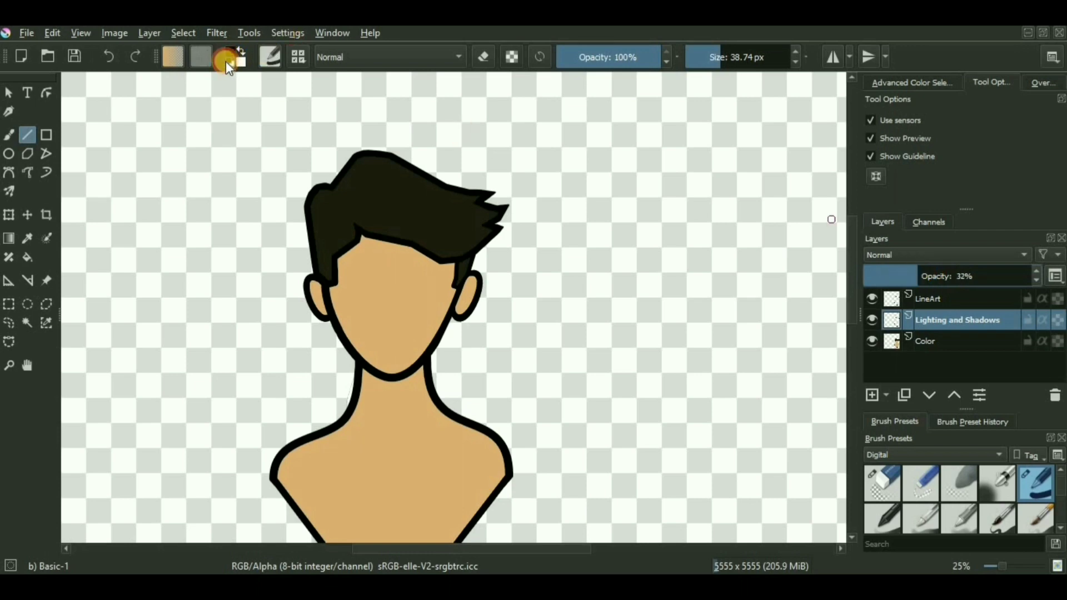
left_click(226, 63)
left_click(425, 176)
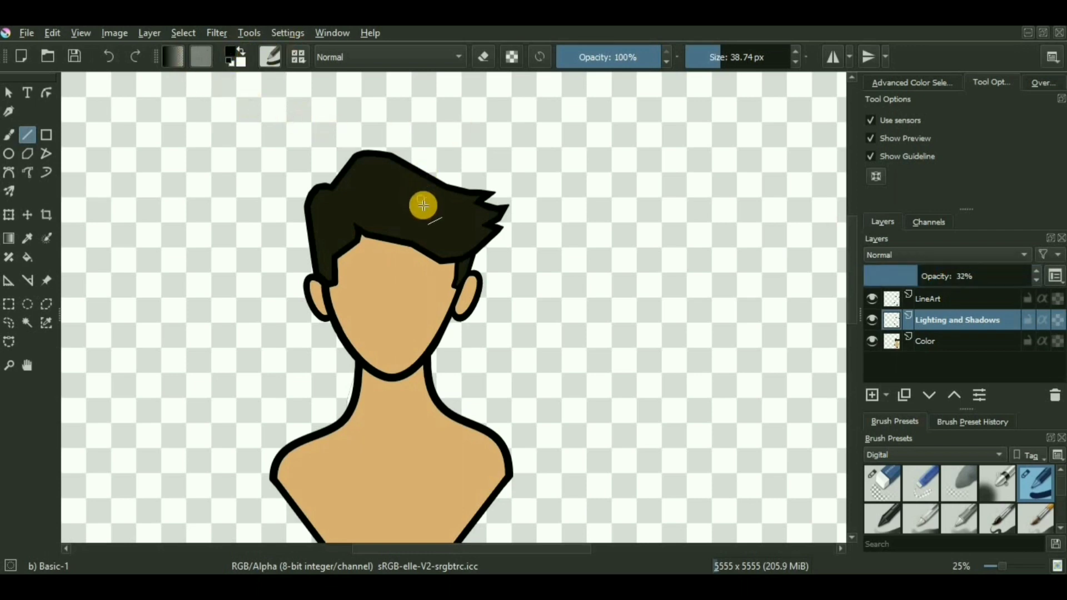
Step: Draw a jagged black shadow boundary through the right side of the hair with the Line tool
scroll(424, 176, "up", 2)
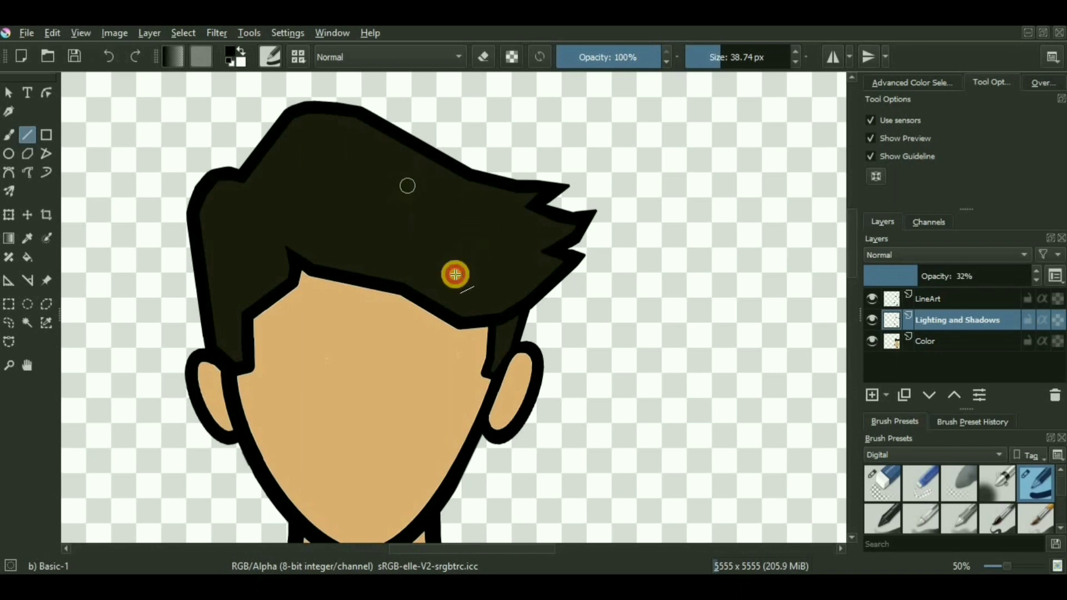
left_click_drag(406, 183, 461, 281)
key("ctrl+z")
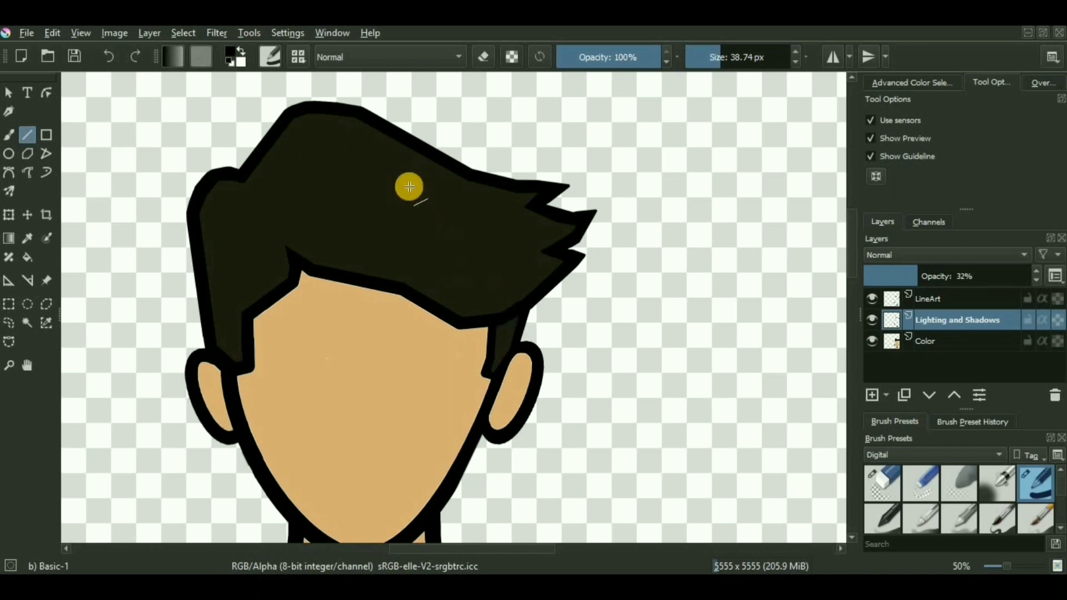
mouse_move(367, 123)
left_mouse_down()
mouse_move(469, 197)
mouse_move(503, 207)
mouse_move(492, 244)
mouse_move(466, 254)
mouse_move(478, 273)
mouse_move(452, 278)
mouse_move(462, 293)
mouse_move(431, 295)
left_mouse_up()
scroll(431, 295, "down", 1)
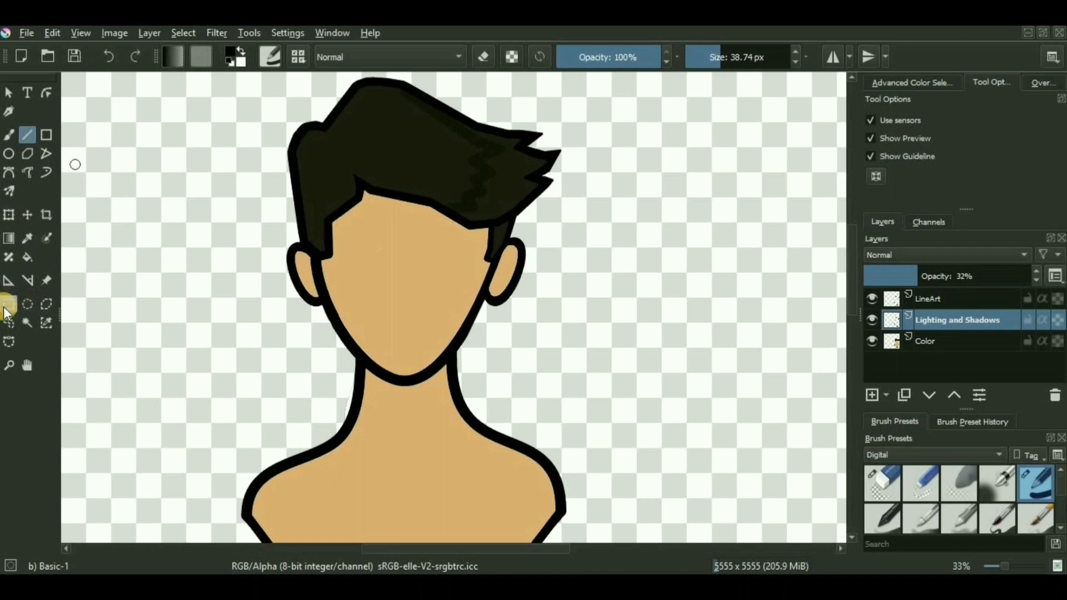
Step: Draw curved freehand-path shadow edges down the right side of the face and from the neck across the right shoulder
left_click(26, 171)
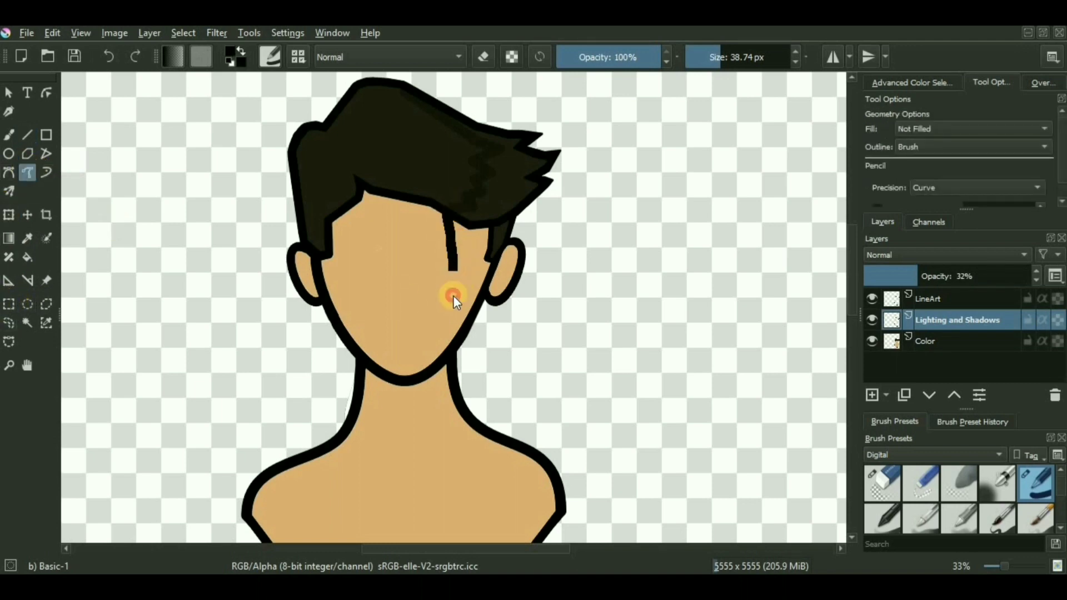
left_click_drag(429, 371, 430, 373)
left_click_drag(428, 367, 445, 288)
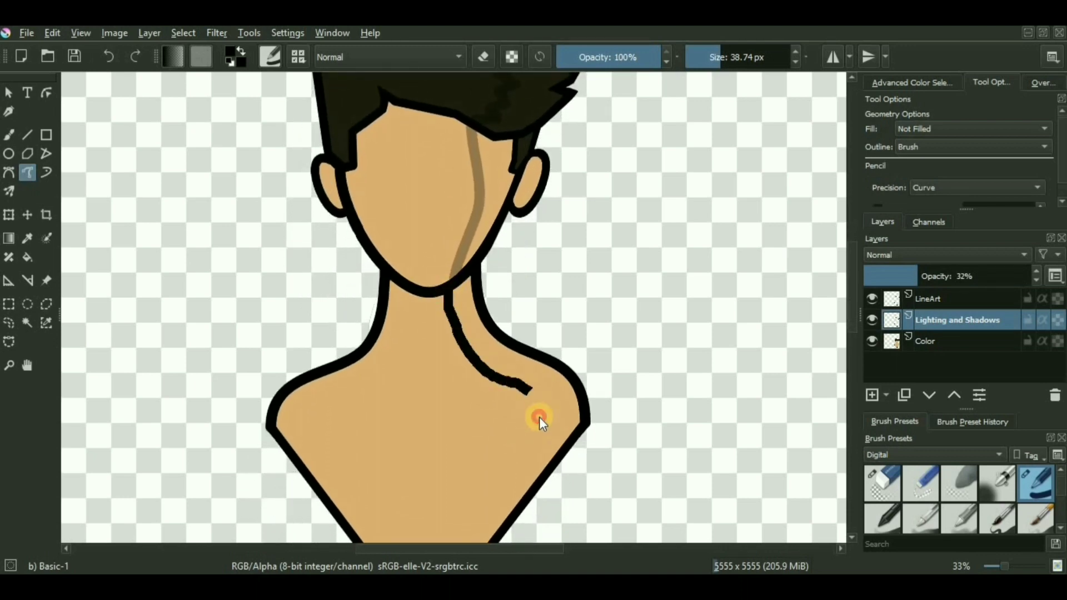
left_click_drag(536, 463, 536, 463)
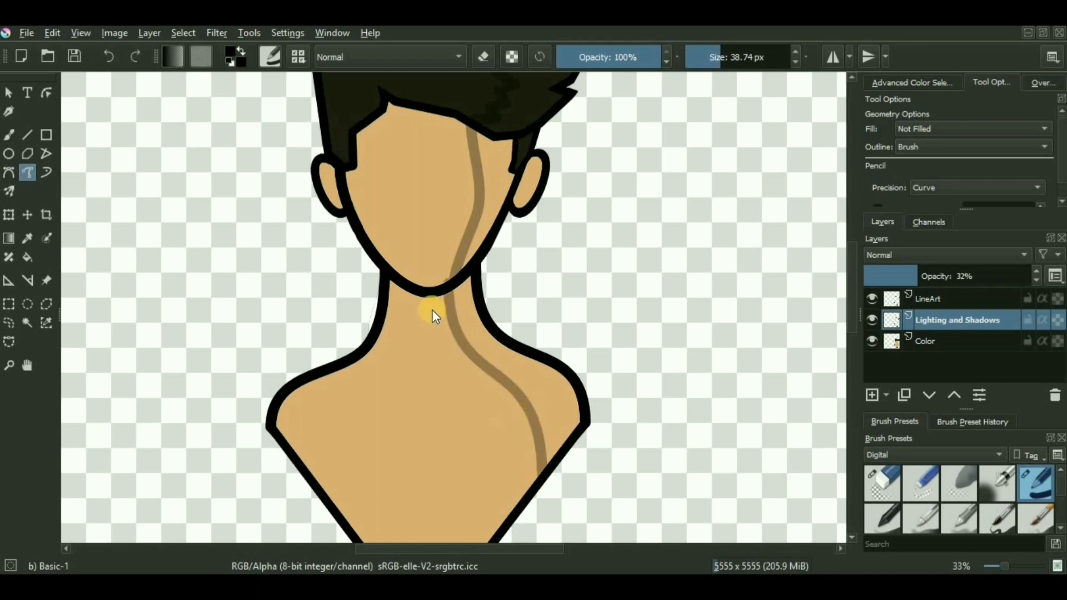
Step: Fill the shadow areas of the face, hair, neck, shoulder and right ear with black
scroll(432, 309, "down", 2)
scroll(424, 317, "up", 3)
left_click_drag(424, 404, 408, 462)
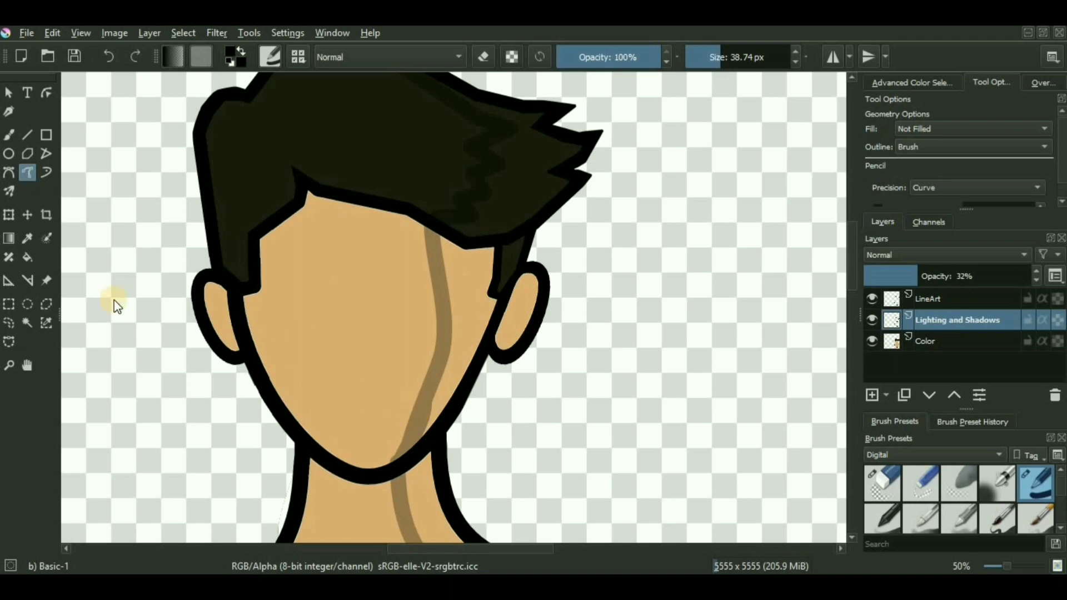
left_click(22, 260)
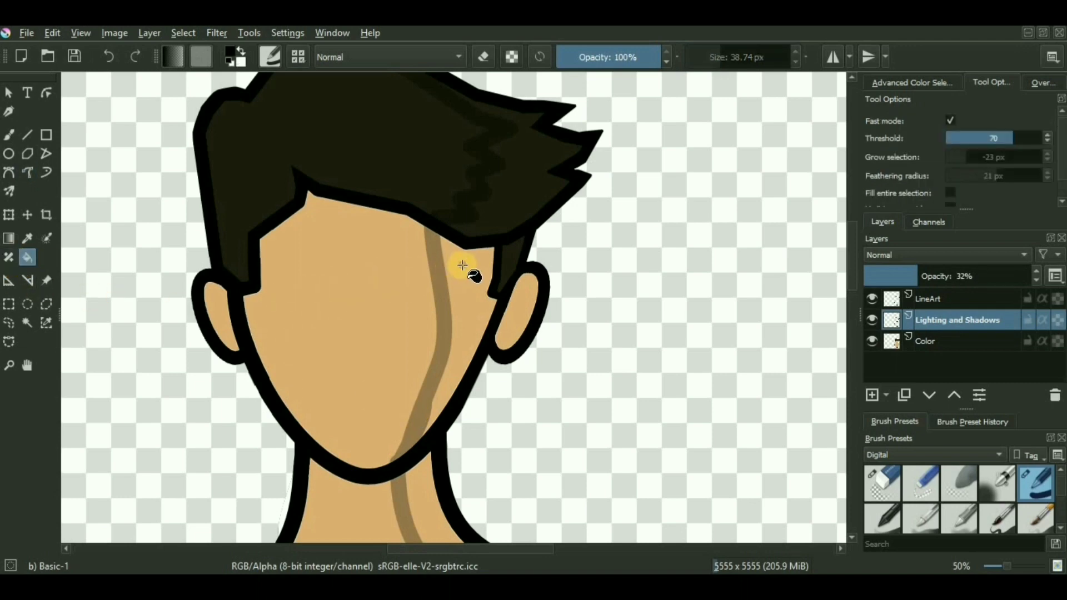
left_click(462, 265)
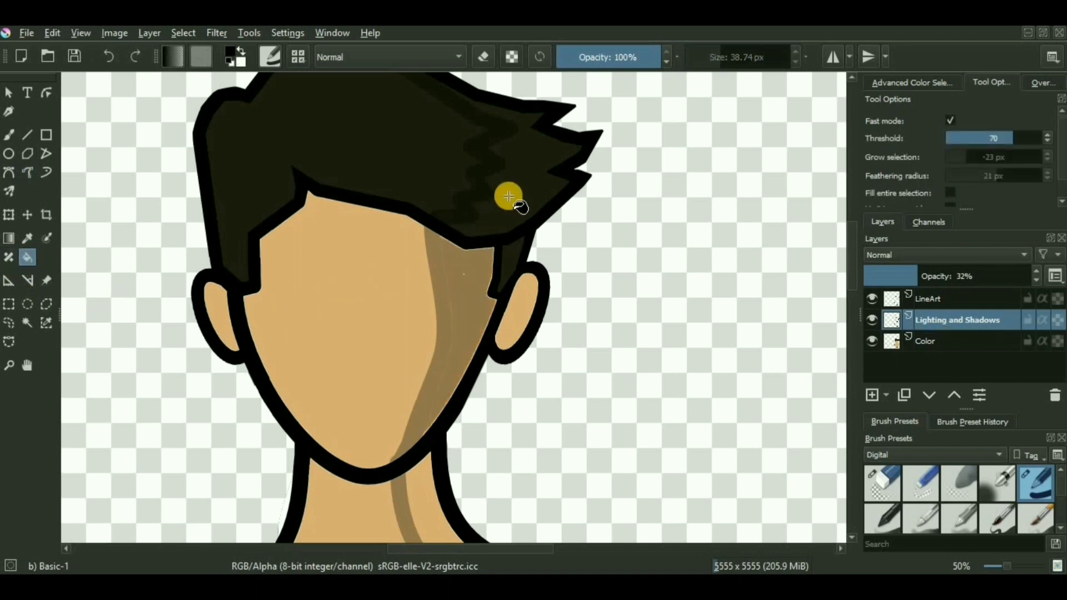
scroll(511, 203, "down", 2)
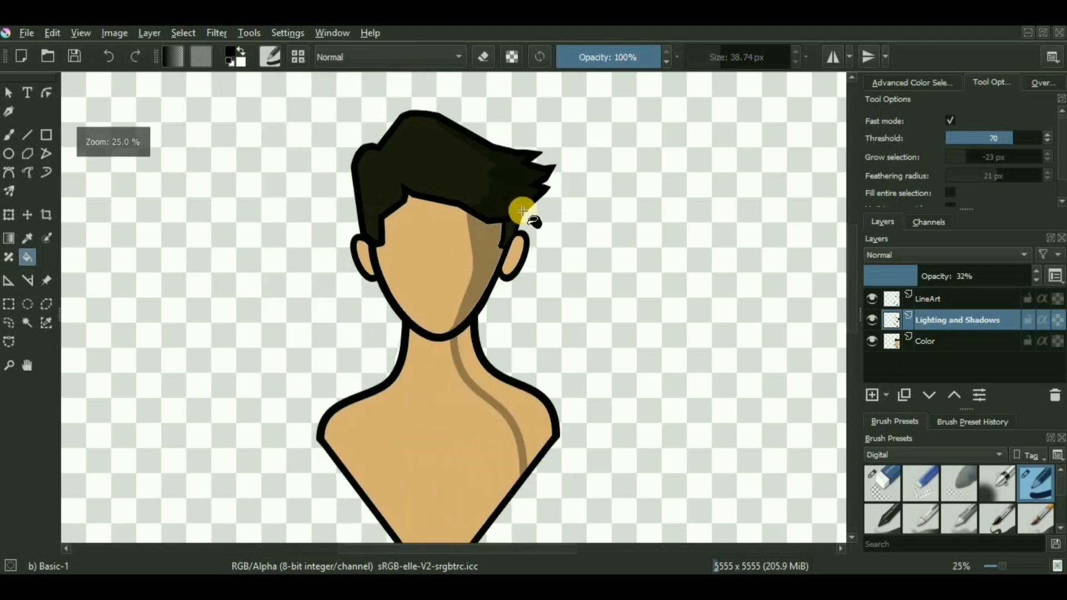
left_click_drag(522, 210, 526, 178)
left_click(504, 364)
left_click(453, 215)
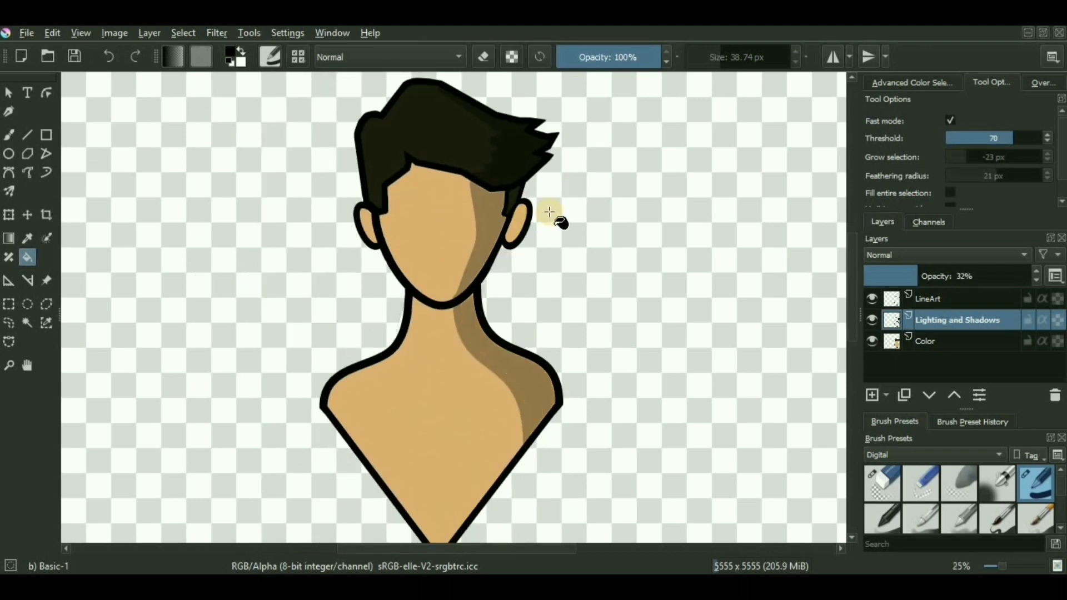
scroll(553, 214, "up", 3)
left_click(525, 199)
scroll(453, 214, "down", 1)
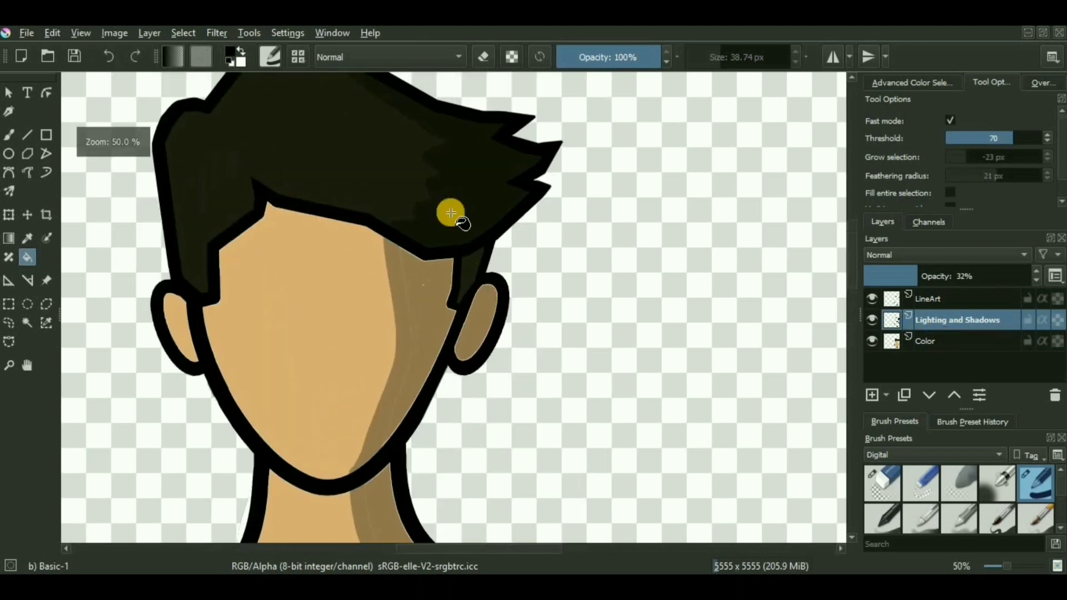
Step: Cover the thin seams inside the face, neck and shoulder shadows with black line strokes
scroll(440, 292, "up", 1)
key("v")
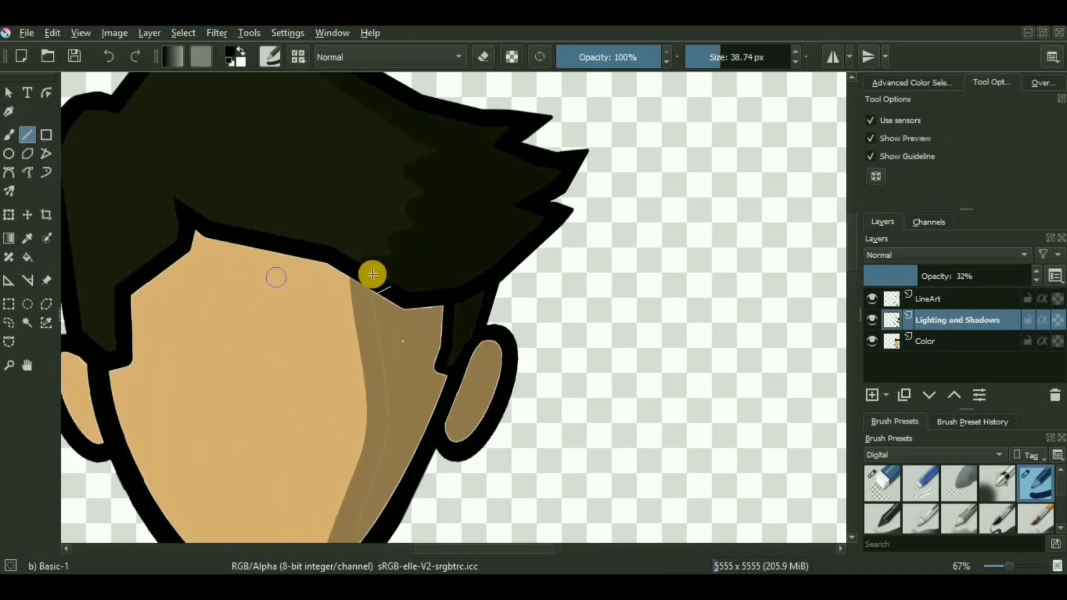
left_click_drag(346, 512, 372, 445)
left_click_drag(375, 529, 405, 372)
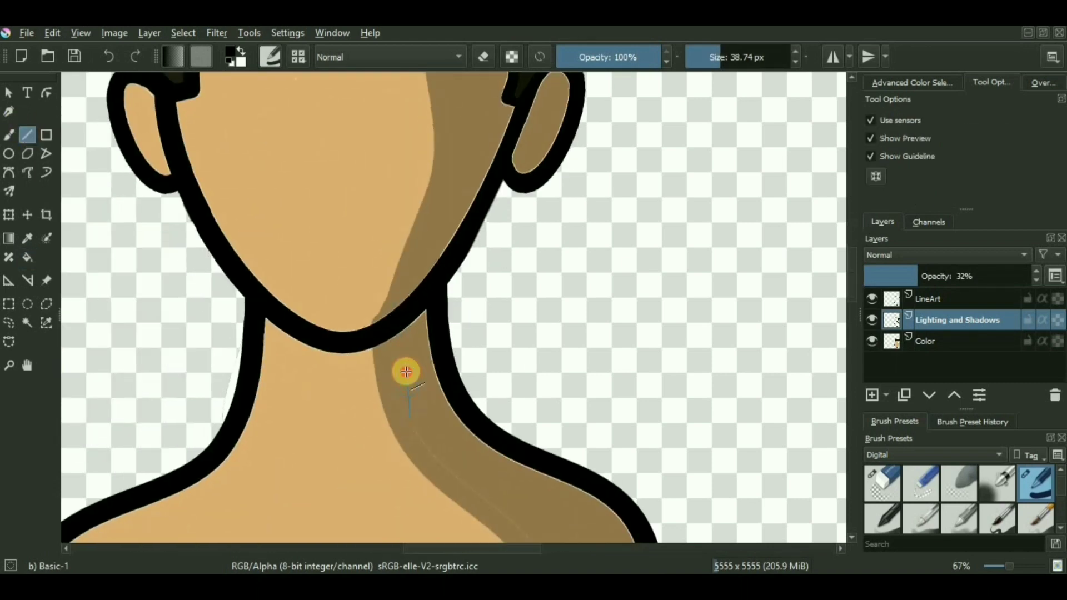
left_click_drag(421, 421, 398, 318)
left_click_drag(500, 405, 470, 335)
scroll(453, 309, "down", 2)
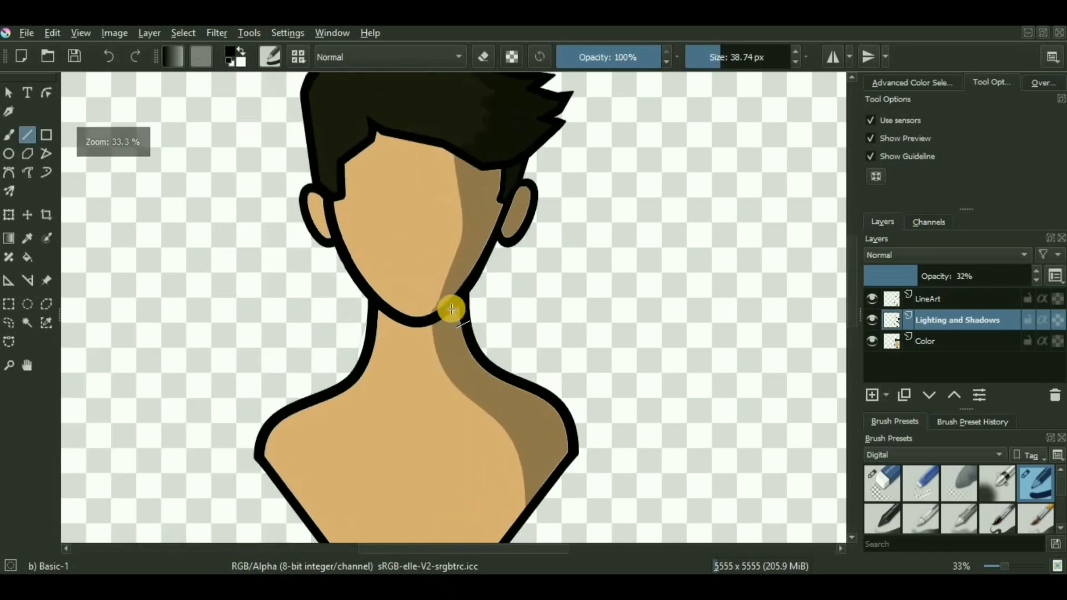
Step: Straighten the inner edge of the face shadow with black line strokes
scroll(416, 233, "up", 2)
left_click_drag(413, 227, 412, 415)
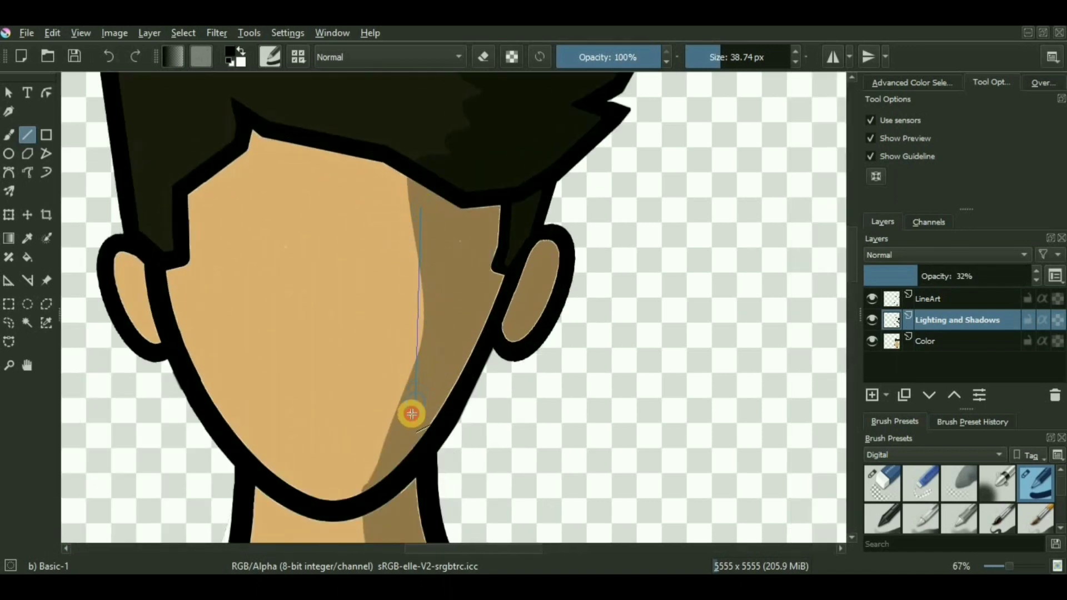
left_click_drag(429, 296, 407, 437)
scroll(417, 413, "down", 2)
scroll(417, 413, "up", 1)
Step: Trim the face shadow's inner edge into a smooth curve with freehand-path Eraser Circle strokes at 29.30 px
left_click(25, 173)
key("e")
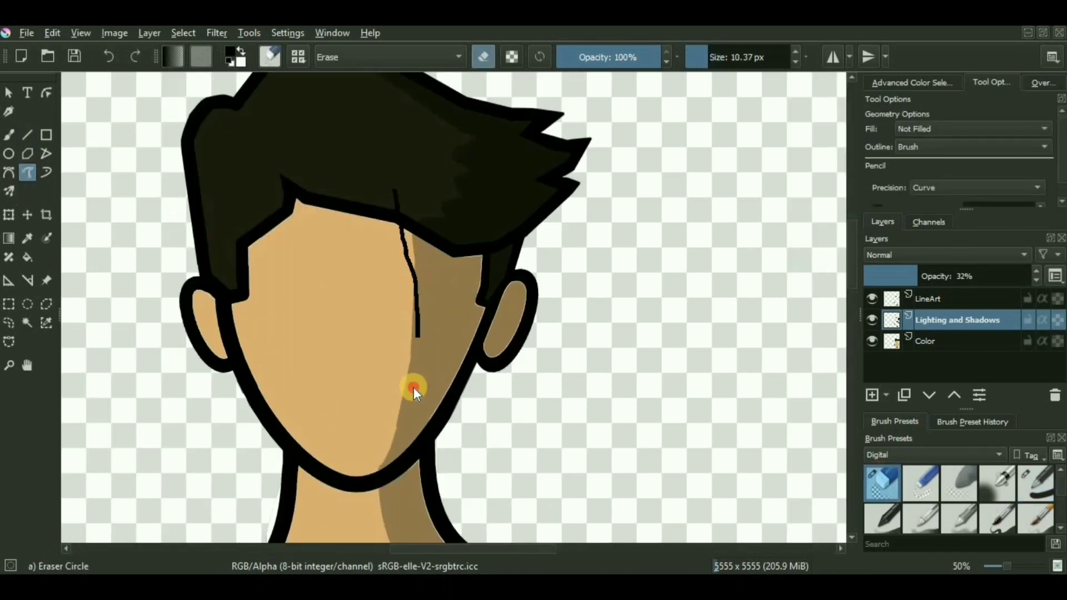
left_click_drag(413, 388, 396, 422)
key("ctrl+z")
left_click(716, 56)
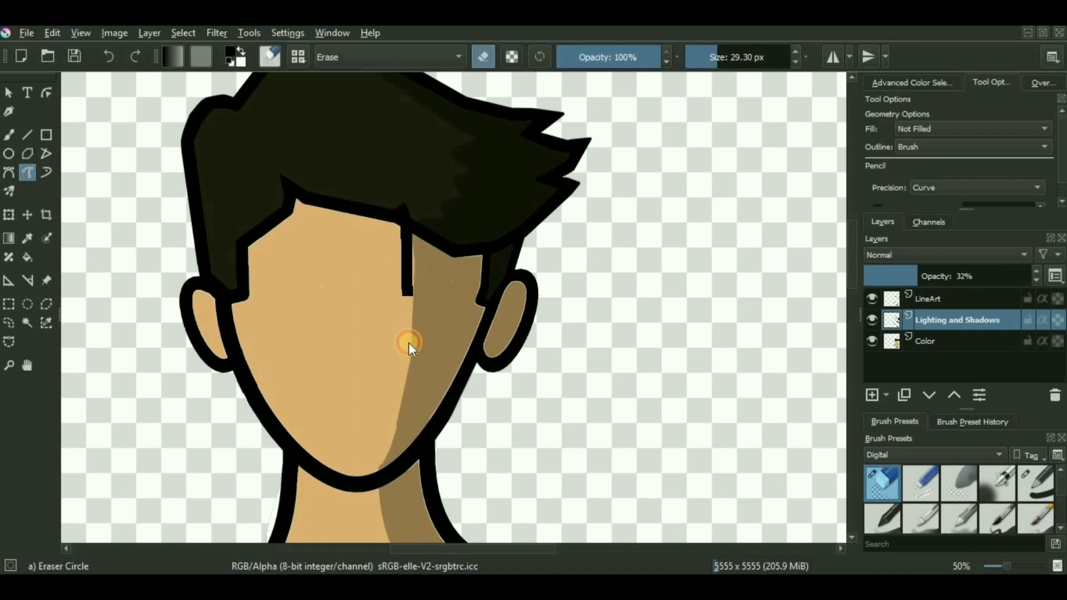
left_click_drag(372, 474, 372, 476)
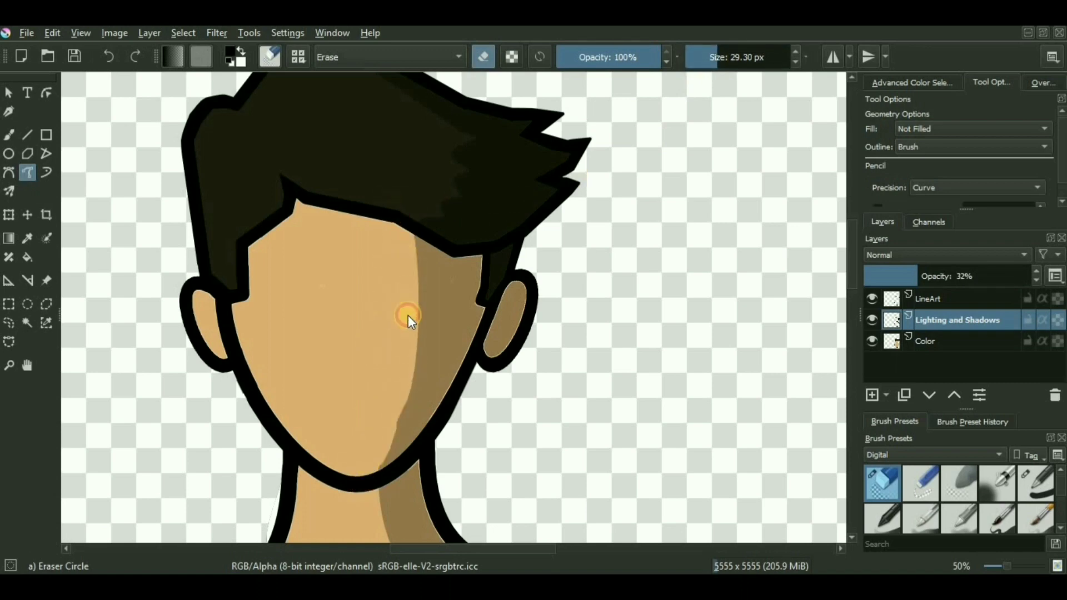
left_click_drag(397, 211, 402, 415)
mouse_move(368, 488)
left_mouse_down()
mouse_move(348, 501)
mouse_move(404, 361)
mouse_move(365, 495)
left_mouse_up()
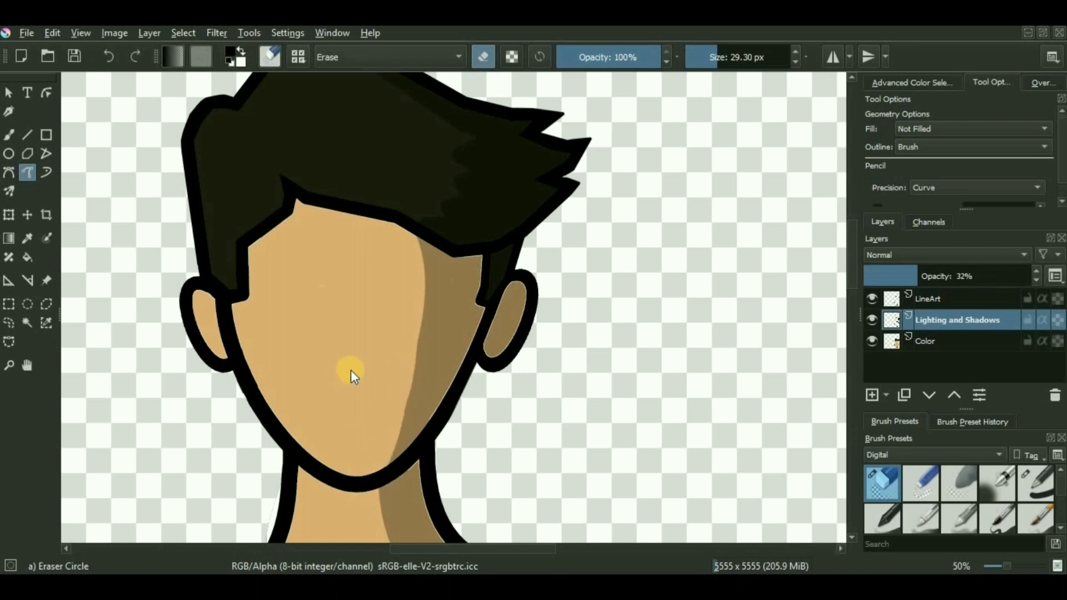
scroll(348, 374, "down", 2)
mouse_move(414, 338)
left_mouse_down()
mouse_move(416, 303)
mouse_move(462, 265)
mouse_move(575, 325)
left_mouse_up()
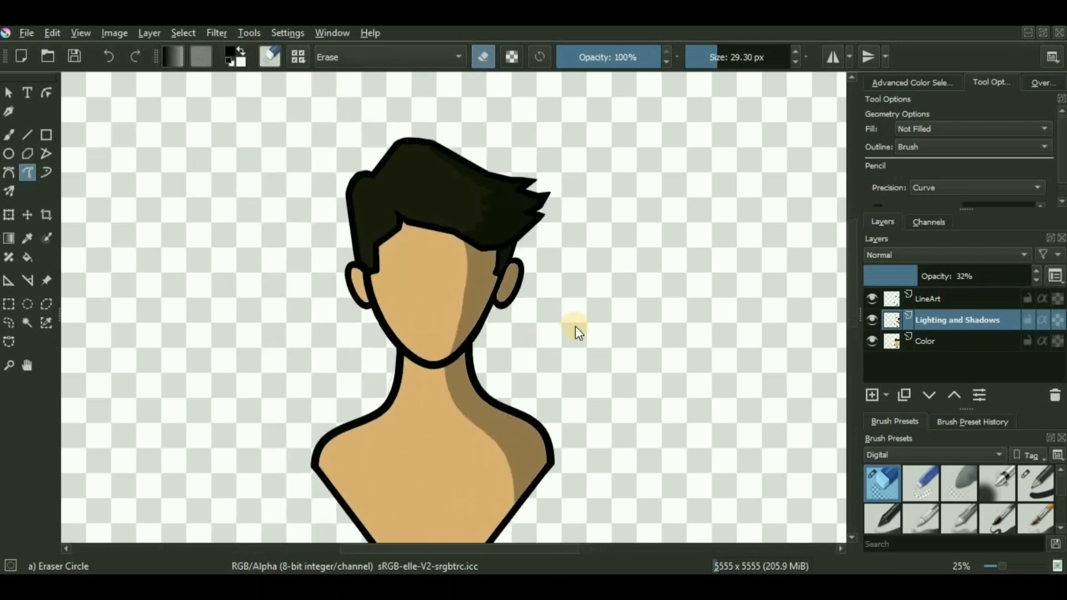
Step: Draw a white highlight boundary through the left side of the hair and down the face to the chin with Basic-1 lines
scroll(458, 282, "up", 1)
scroll(459, 281, "up", 1)
scroll(458, 281, "down", 1)
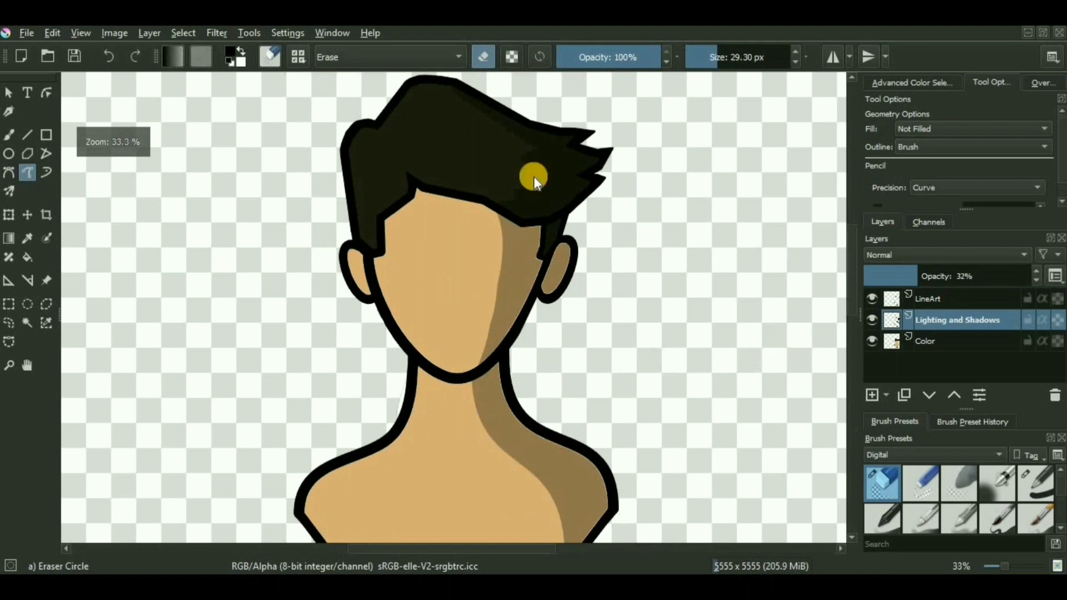
left_click(243, 50)
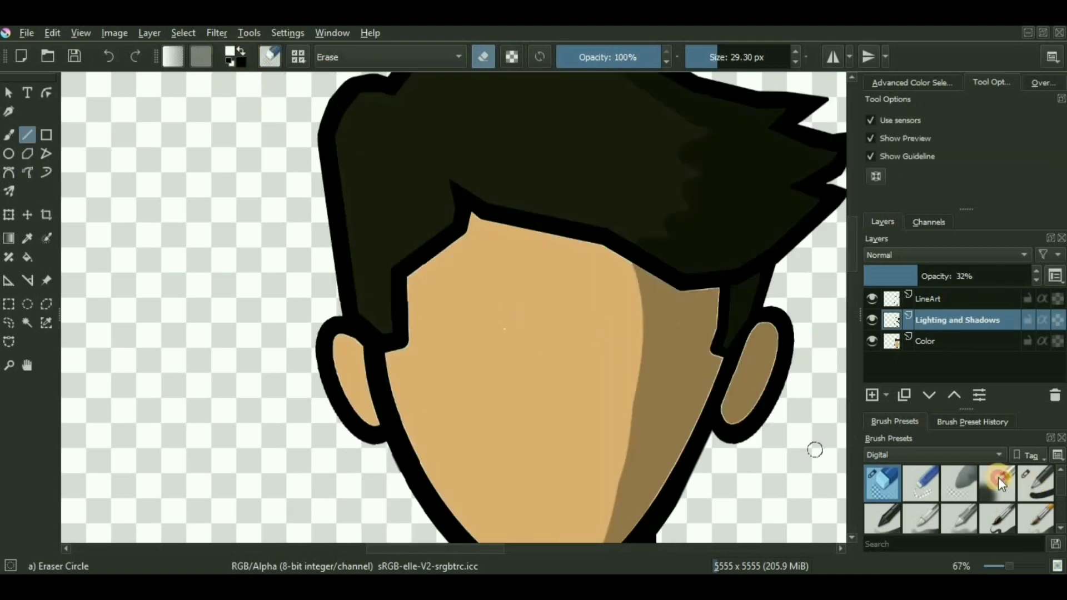
left_click(1036, 485)
scroll(562, 298, "down", 1)
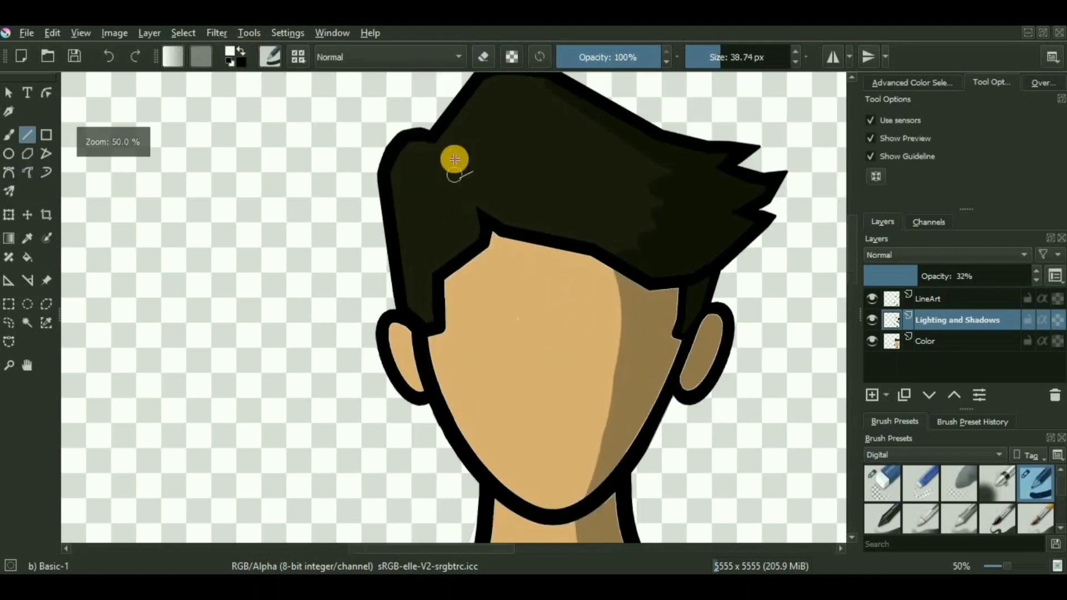
left_click_drag(455, 160, 507, 256)
scroll(507, 256, "down", 1)
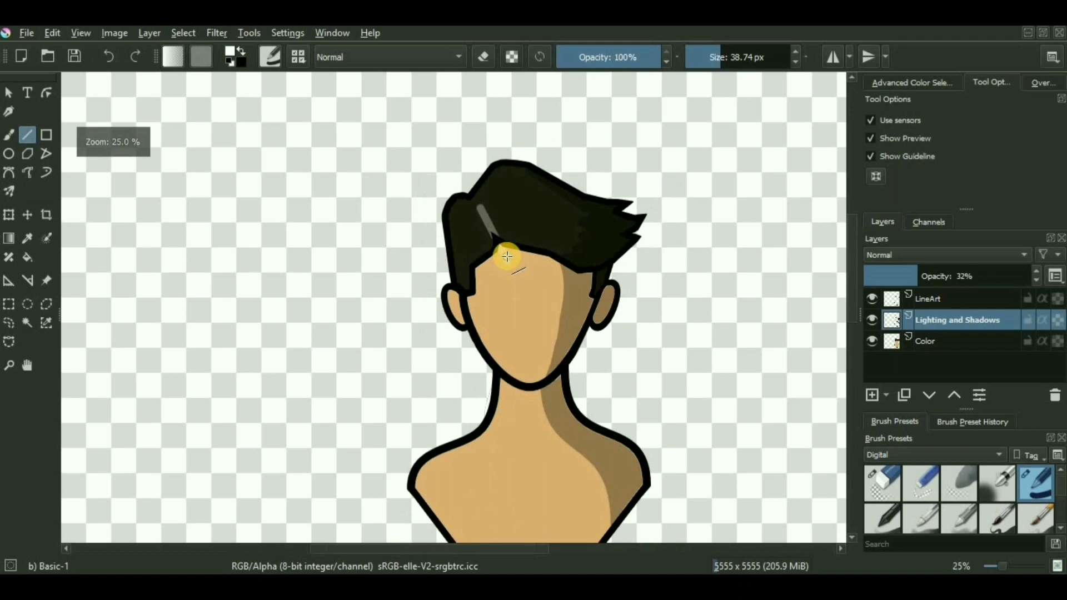
left_click(459, 212)
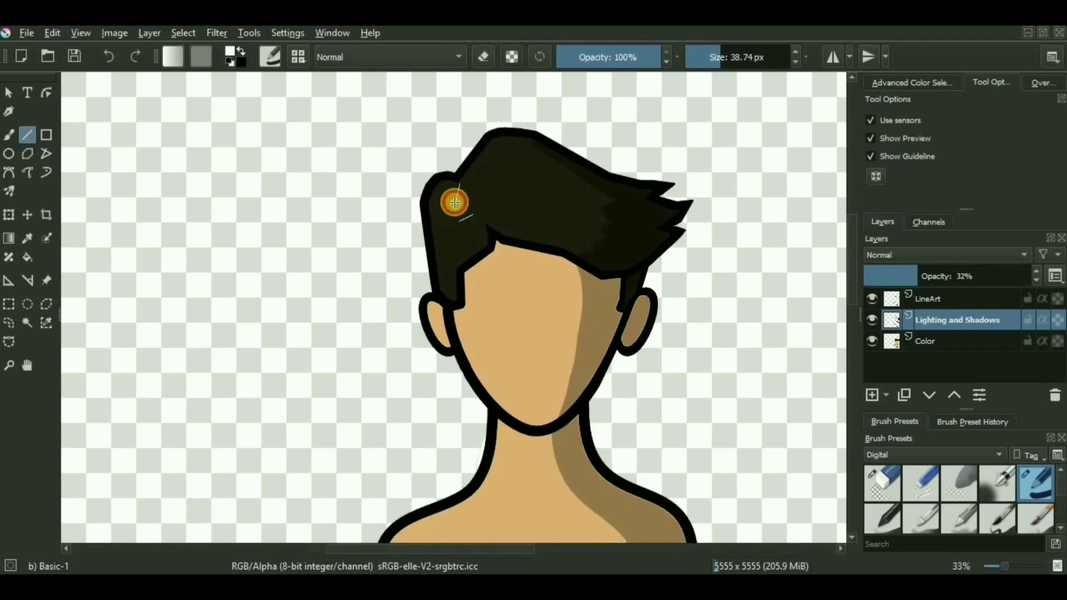
left_click(465, 204)
mouse_move(465, 205)
left_mouse_down()
mouse_move(491, 265)
mouse_move(481, 309)
mouse_move(491, 379)
mouse_move(524, 432)
left_mouse_up()
scroll(521, 288, "down", 5)
mouse_move(521, 287)
left_mouse_down()
mouse_move(517, 359)
mouse_move(505, 365)
mouse_move(520, 284)
left_mouse_up()
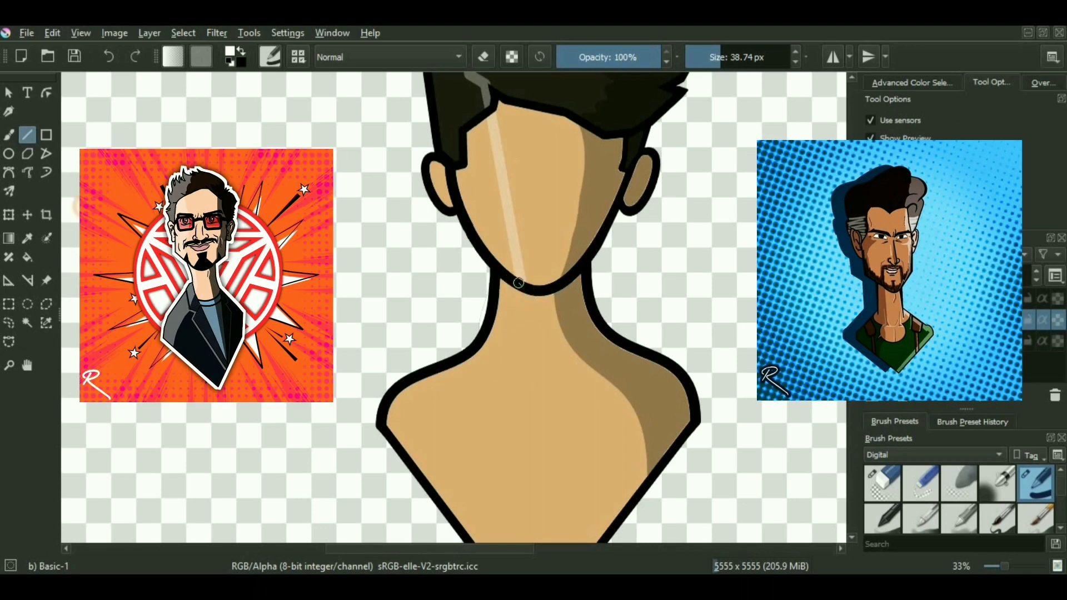
Step: Draw a curved white freehand-path highlight edge from the chin down the neck and along the left shoulder
left_click(27, 172)
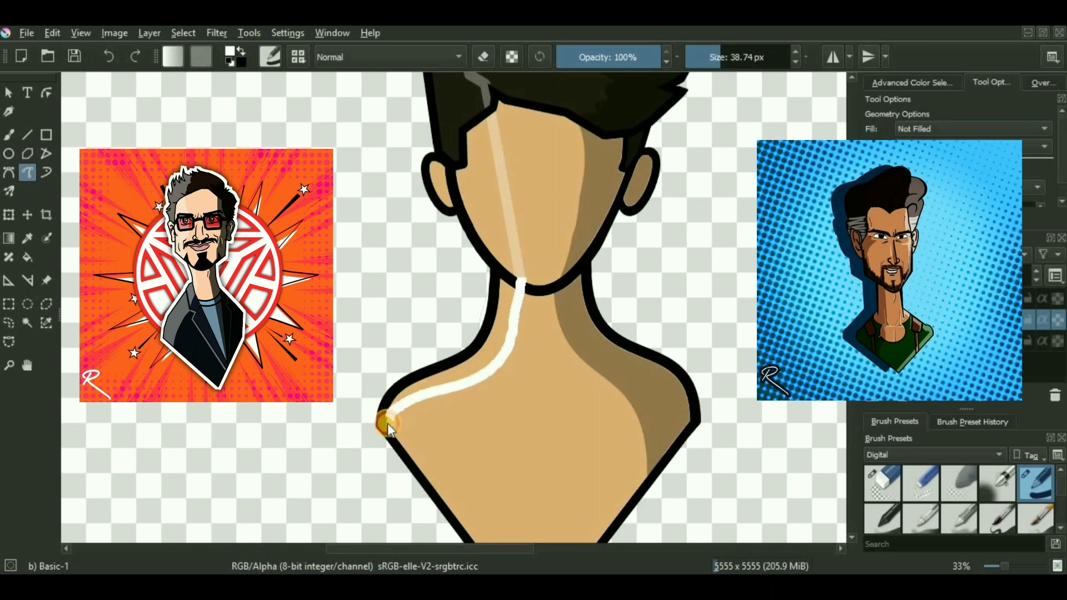
left_click_drag(388, 424, 386, 425)
scroll(409, 405, "down", 1)
scroll(367, 103, "up", 1)
Step: Fill the highlight areas of the hair, face and left ear with white
left_click(27, 257)
left_click(467, 206)
left_click(489, 300)
left_click(449, 291)
scroll(235, 216, "down", 1)
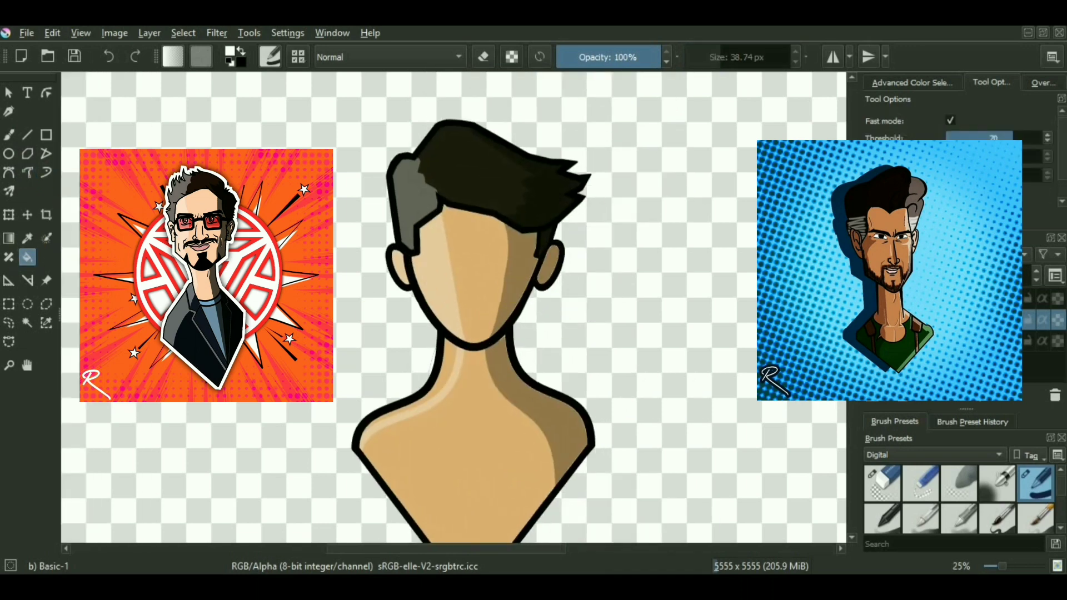
Step: Widen the neck and left shoulder highlight with a 74.65 px white freehand path and fill the remaining gap
left_click(27, 172)
scroll(441, 219, "up", 2)
scroll(462, 217, "down", 2)
mouse_move(445, 218)
left_mouse_down()
mouse_move(459, 218)
mouse_move(476, 328)
left_mouse_up()
left_click(27, 257)
left_click(456, 378)
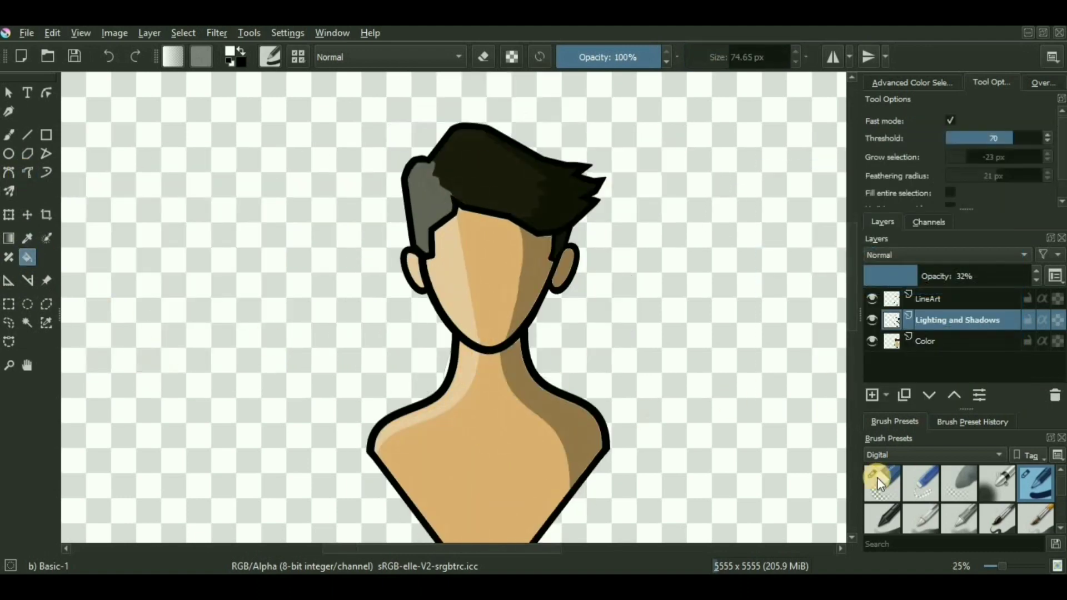
Step: Reshape the face highlight's inner edge with a freehand-path Eraser Circle stroke at 70.72 px
left_click(879, 481)
left_click(27, 173)
left_click_drag(457, 214, 476, 332)
key("ctrl+z")
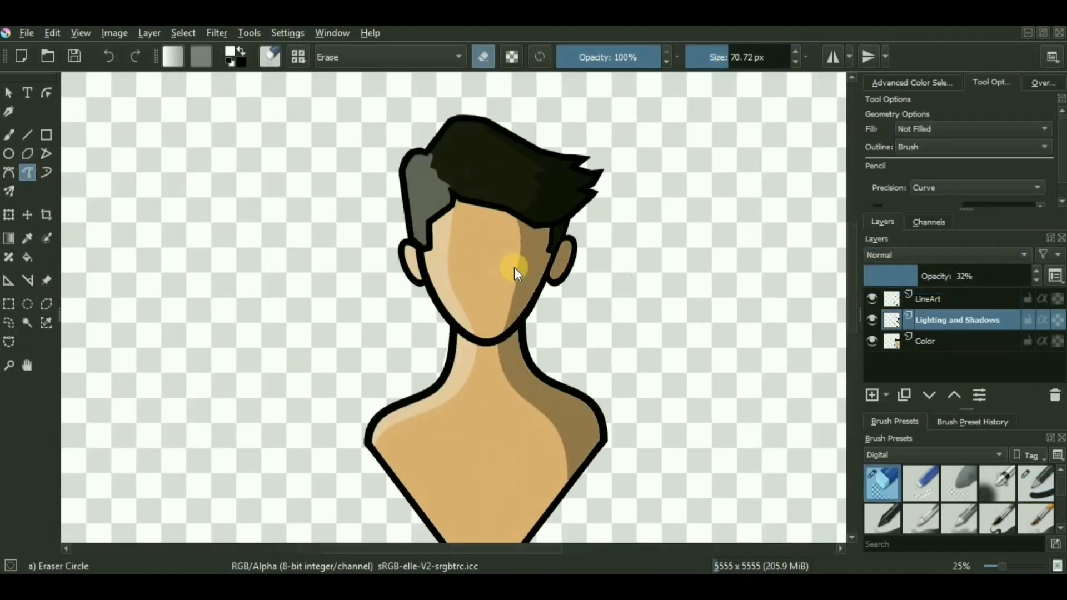
left_click_drag(455, 189, 475, 348)
Step: Thin the neck and left shoulder highlight and trim the face highlight's edge with the 70.72 px eraser
scroll(469, 395, "up", 2)
left_click_drag(462, 267, 283, 473)
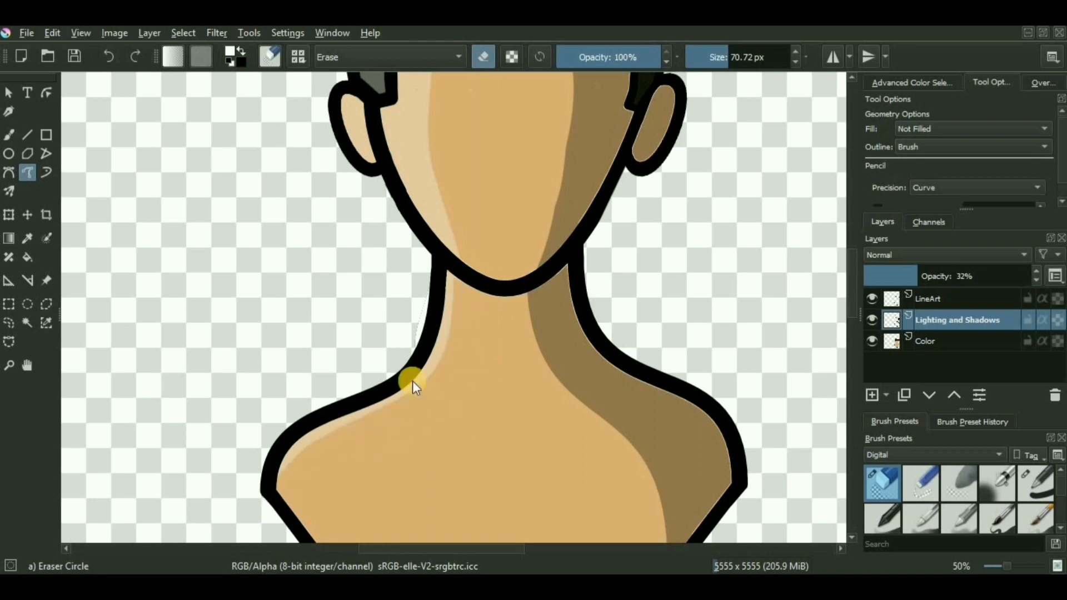
left_click_drag(444, 111, 413, 327)
mouse_move(417, 191)
left_mouse_down()
mouse_move(410, 325)
mouse_move(429, 459)
left_mouse_up()
scroll(403, 280, "down", 1)
left_click_drag(403, 281, 307, 262)
Step: Cut the hair highlight's inner edge into an angular shape, using straight Eraser Circle strokes at 31.50 px
scroll(292, 160, "up", 2)
left_click_drag(292, 159, 285, 265)
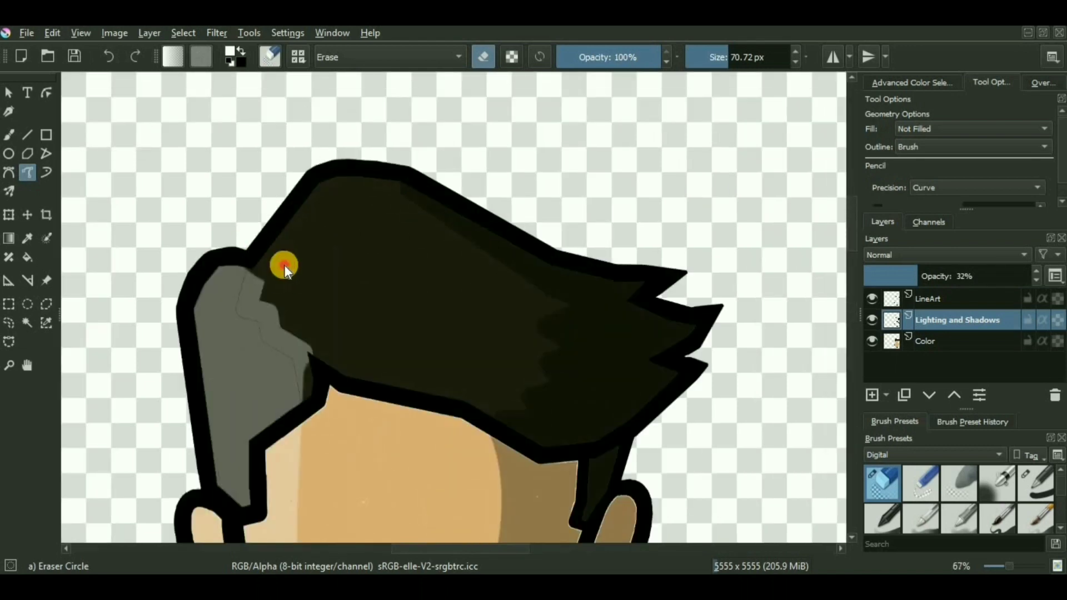
key("v")
left_click_drag(293, 307, 271, 307, "shift")
scroll(285, 301, "up", 3)
left_click_drag(255, 240, 221, 347)
left_click_drag(222, 347, 392, 435)
scroll(378, 319, "down", 4)
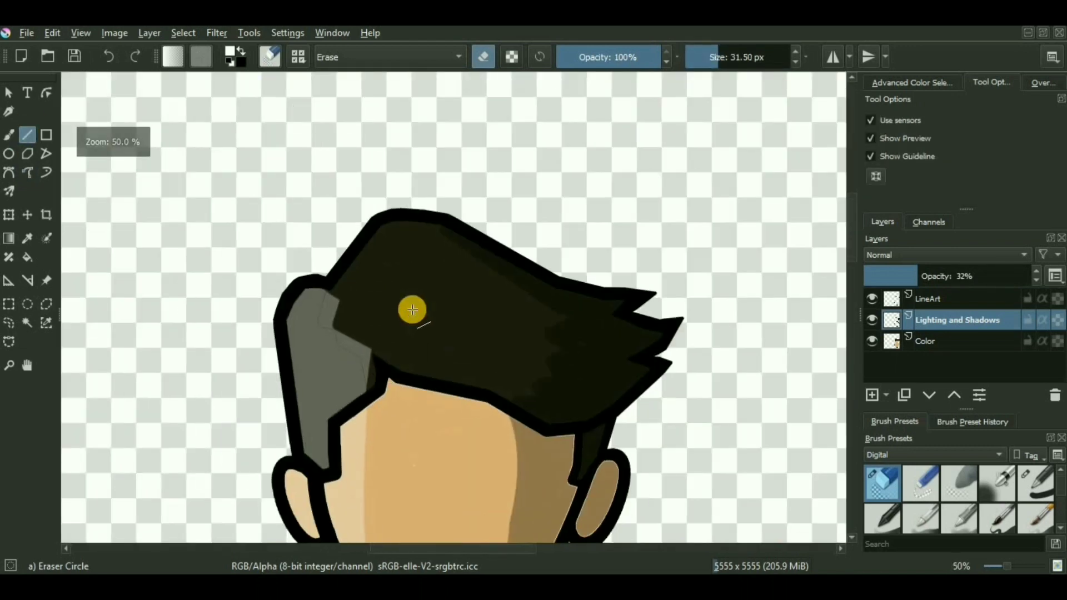
Step: Add jagged white points to the hair highlight's inner edge with Basic-1 line strokes at 25.22 px
scroll(413, 310, "up", 1)
left_click(1035, 484)
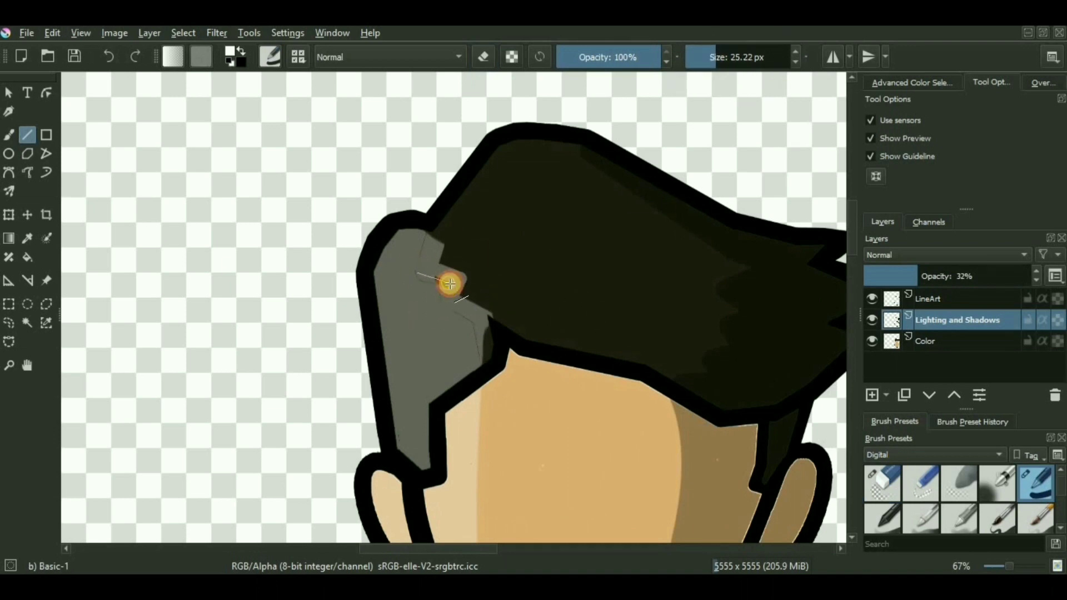
left_click_drag(450, 284, 462, 348)
scroll(444, 212, "down", 4)
scroll(411, 303, "up", 4)
Step: Draw a black collarbone shadow extending from the right shoulder shadow toward the middle of the chest
left_click_drag(411, 303, 64, 96)
key("x")
left_click_drag(457, 308, 358, 333)
left_click_drag(359, 334, 332, 367)
left_click_drag(333, 367, 482, 334)
left_click_drag(362, 346, 512, 310)
Step: Trim the collarbone shadow to a pointed, angular shape with straight Eraser Circle strokes at 31.50 px
scroll(514, 311, "up", 1)
left_click(873, 480)
scroll(389, 278, "up", 1)
mouse_move(418, 195)
left_mouse_down()
mouse_move(333, 341)
mouse_move(340, 365)
left_mouse_up()
left_click_drag(343, 368, 468, 315)
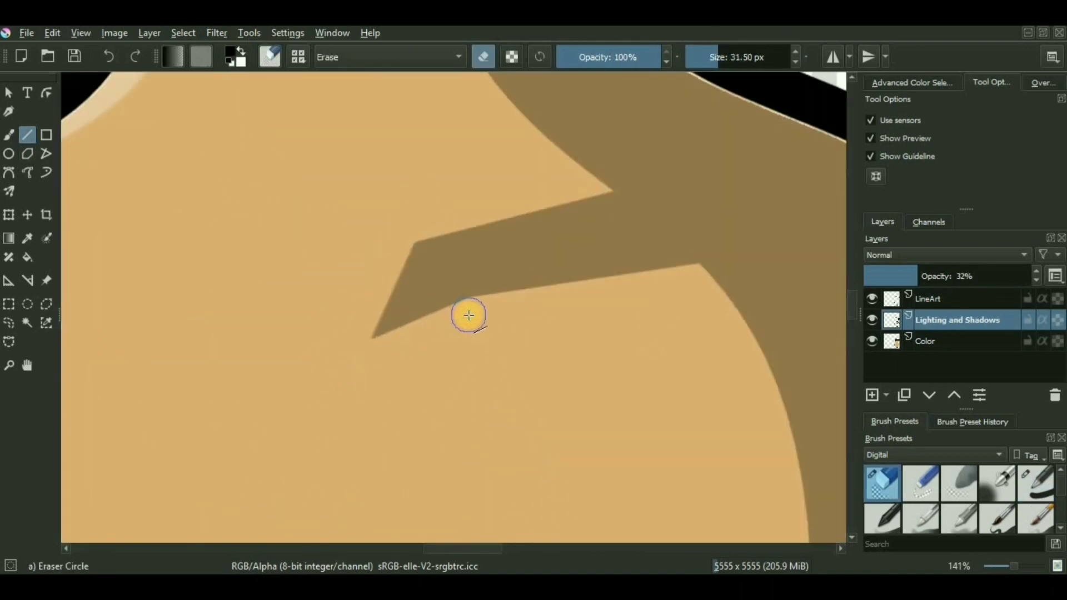
scroll(468, 315, "down", 1)
scroll(400, 230, "up", 2)
mouse_move(446, 274)
left_mouse_down()
mouse_move(736, 227)
mouse_move(408, 333)
left_mouse_up()
scroll(407, 333, "down", 2)
left_click_drag(361, 191, 112, 309)
Step: Blend the corner where the neck shadow meets the collarbone shadow with a black Basic-1 stroke at 25.22 px
scroll(111, 310, "up", 1)
left_click(1036, 484)
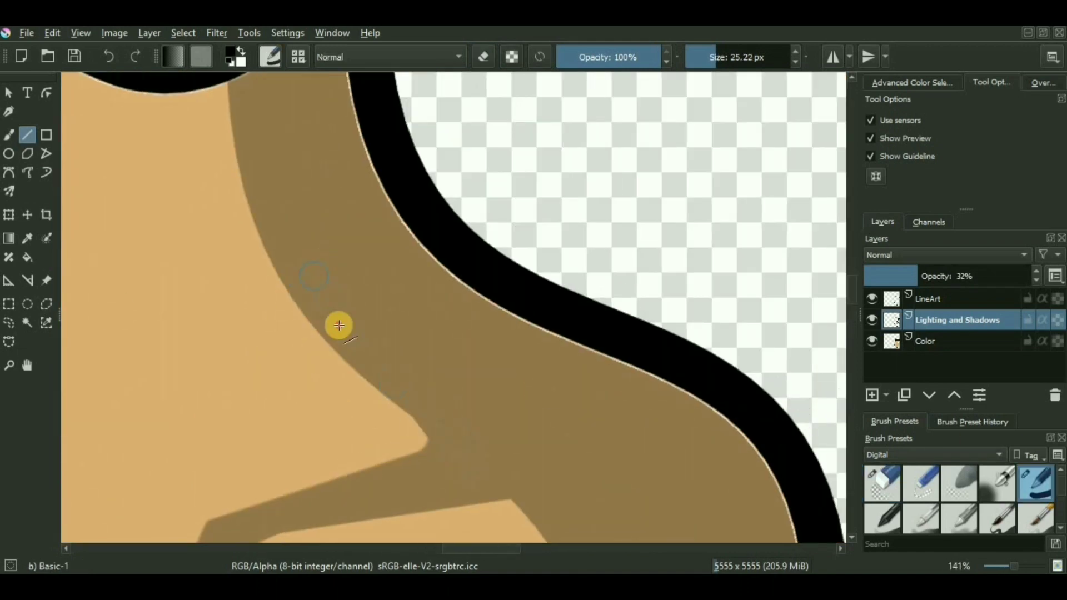
left_click_drag(389, 396, 434, 444)
scroll(462, 278, "down", 6)
Step: Draw a vertical black shadow line down the centre of the chest
scroll(445, 280, "up", 3)
left_click_drag(470, 259, 470, 411)
left_click_drag(470, 411, 470, 258)
Step: Taper the central chest shadow into a thin wedge with Eraser Circle strokes at 19.84 px
scroll(530, 423, "up", 2)
left_click(882, 482)
scroll(409, 378, "up", 2)
left_click_drag(315, 367, 393, 461)
scroll(411, 376, "down", 3)
left_click_drag(406, 170, 411, 446)
scroll(411, 400, "down", 3)
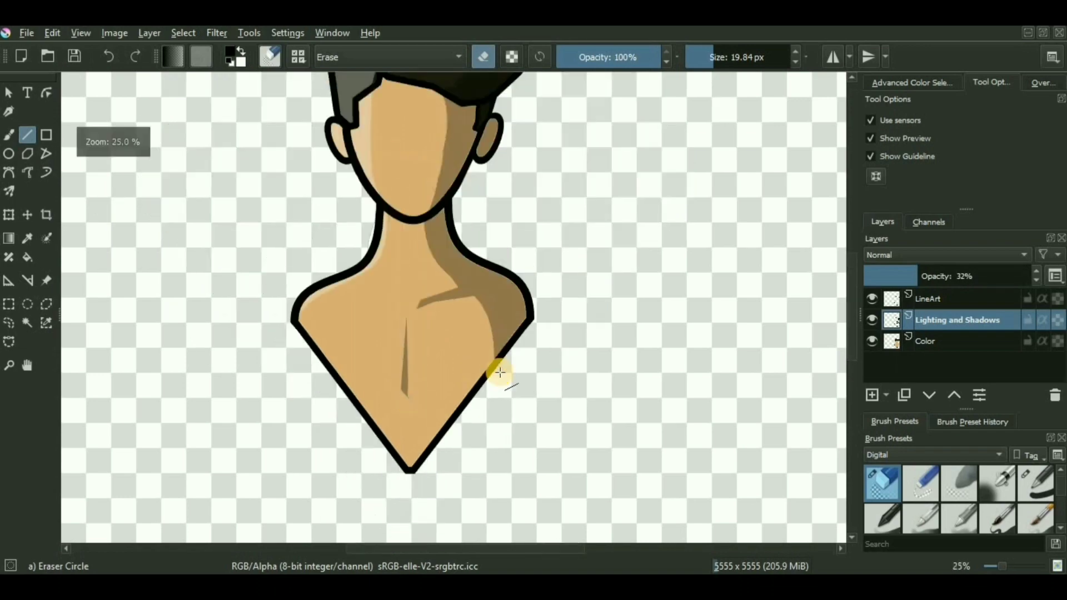